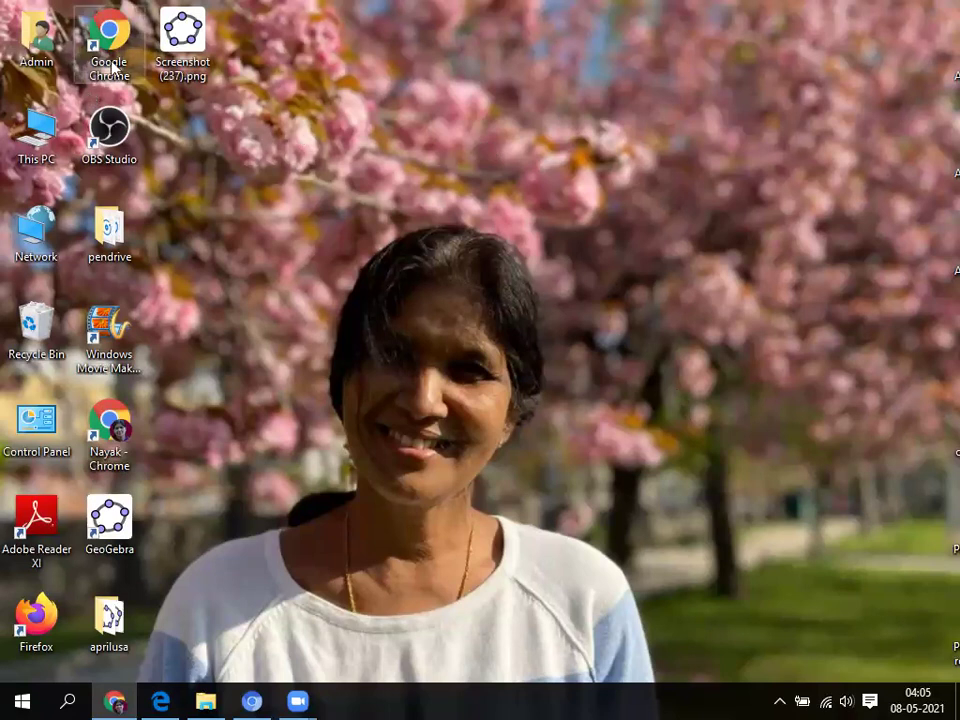
Open the Screenshot (237).png GeoGebra file from the desktop and hide the axes and grid in the graphics view
left_click(183, 48)
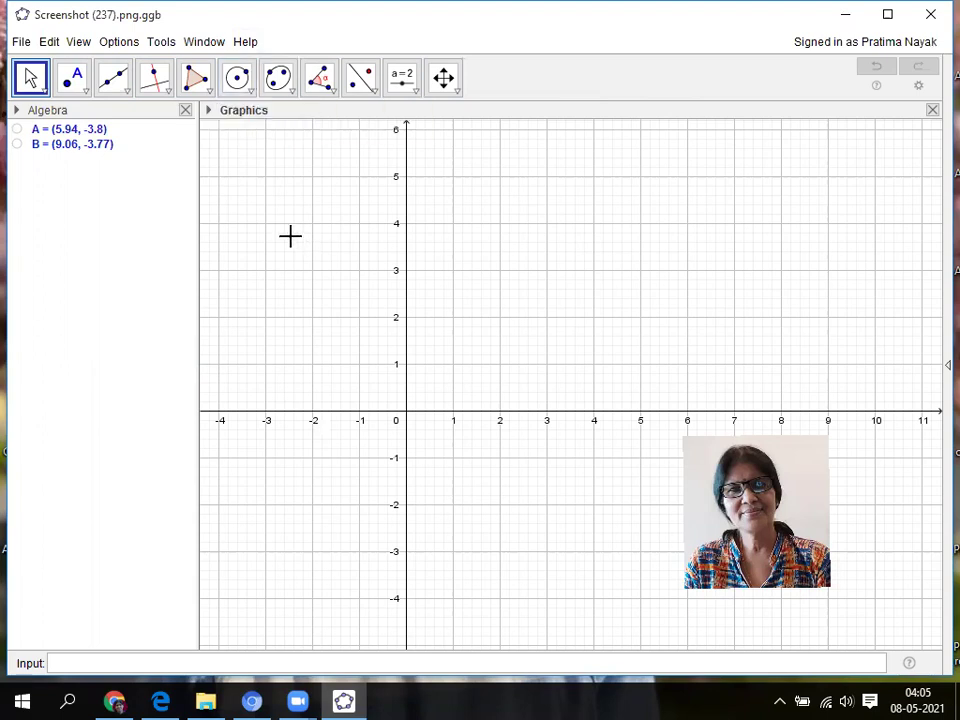
right_click(258, 188)
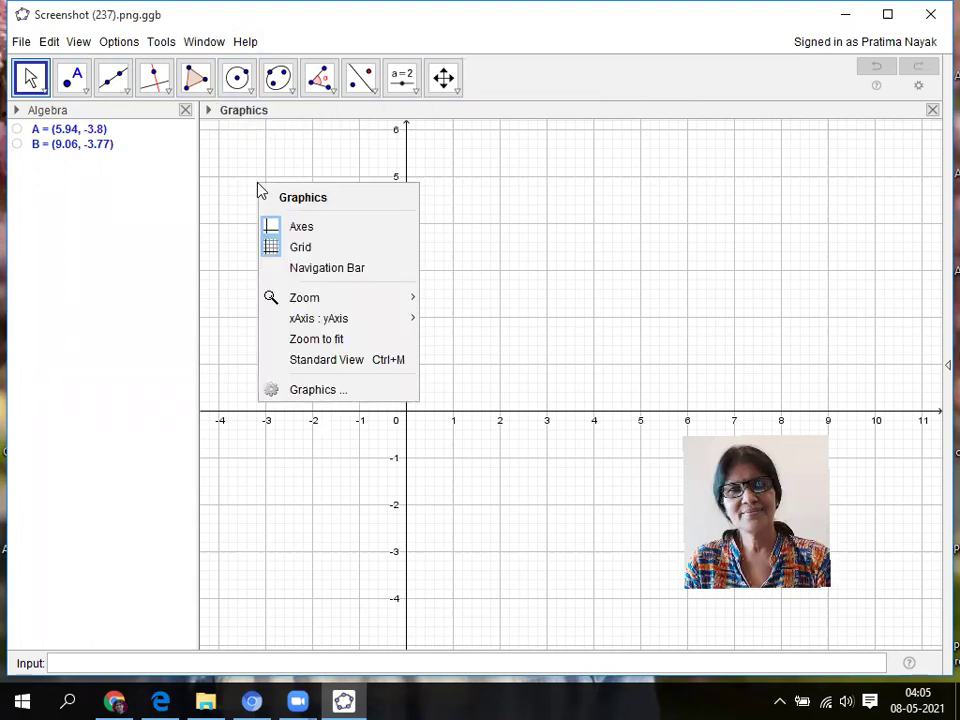
left_click(322, 233)
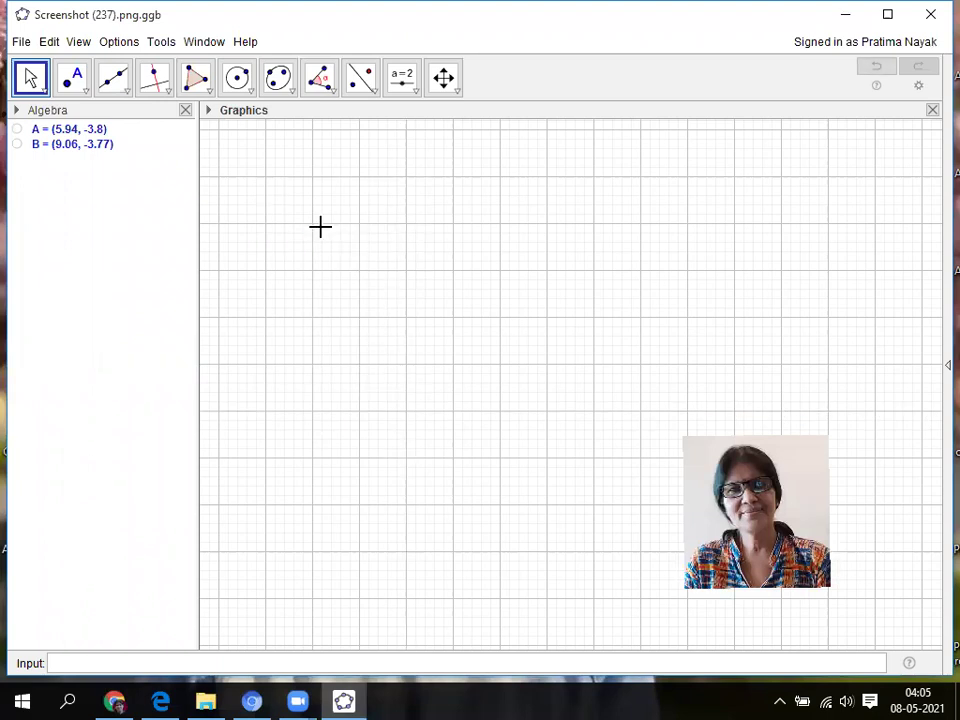
right_click(251, 182)
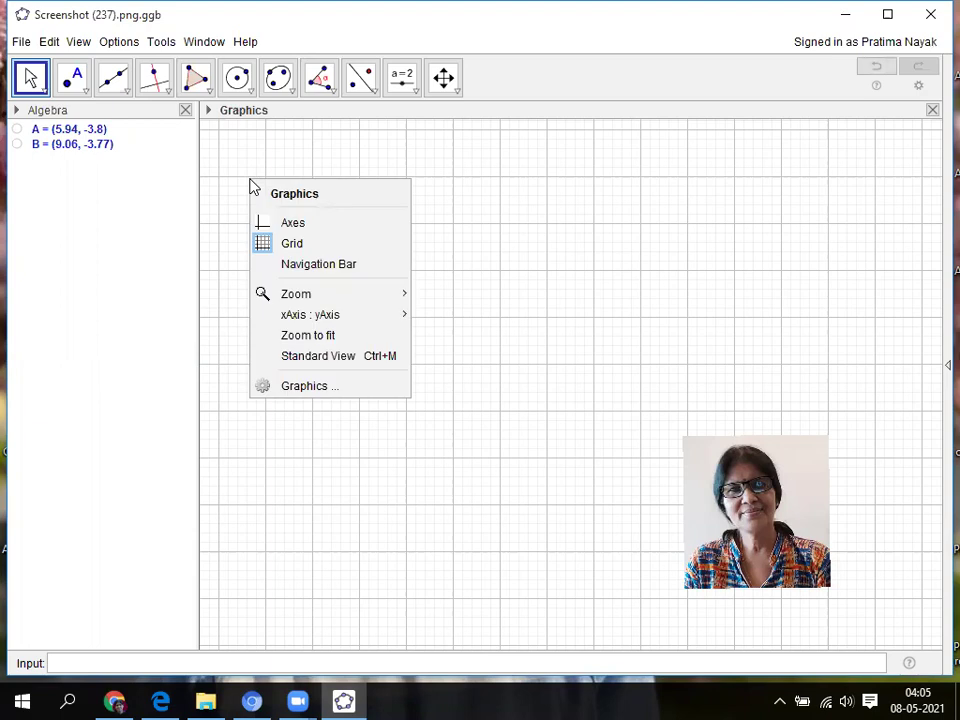
left_click(294, 243)
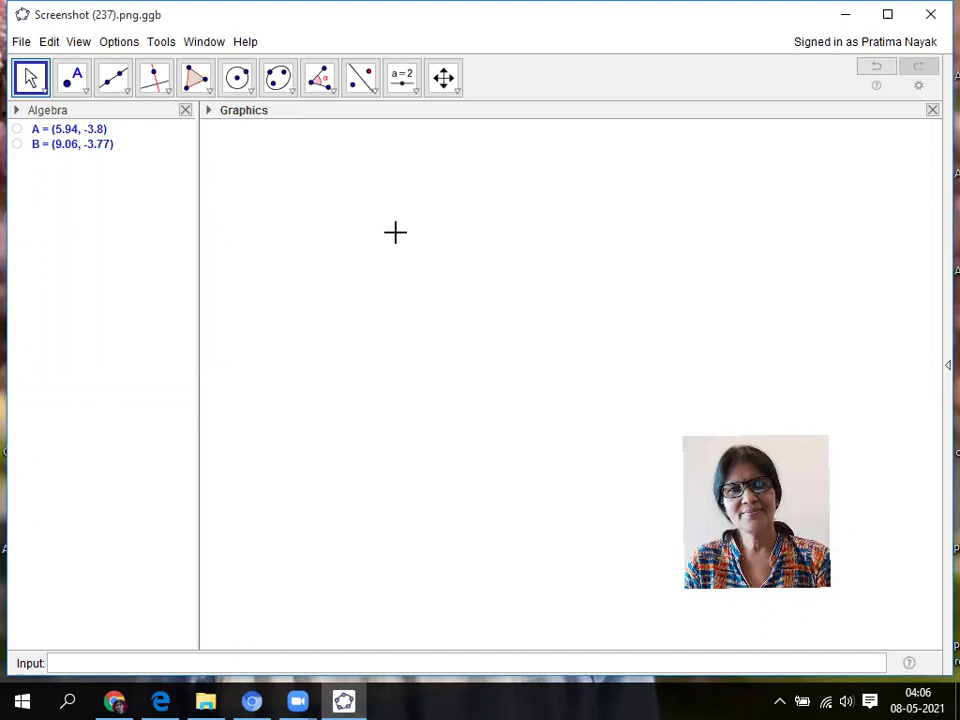
Add a two-line text near the upper-left of the drawing: "The sum of any two sides of a triangle is always greater than third side"
left_click(416, 95)
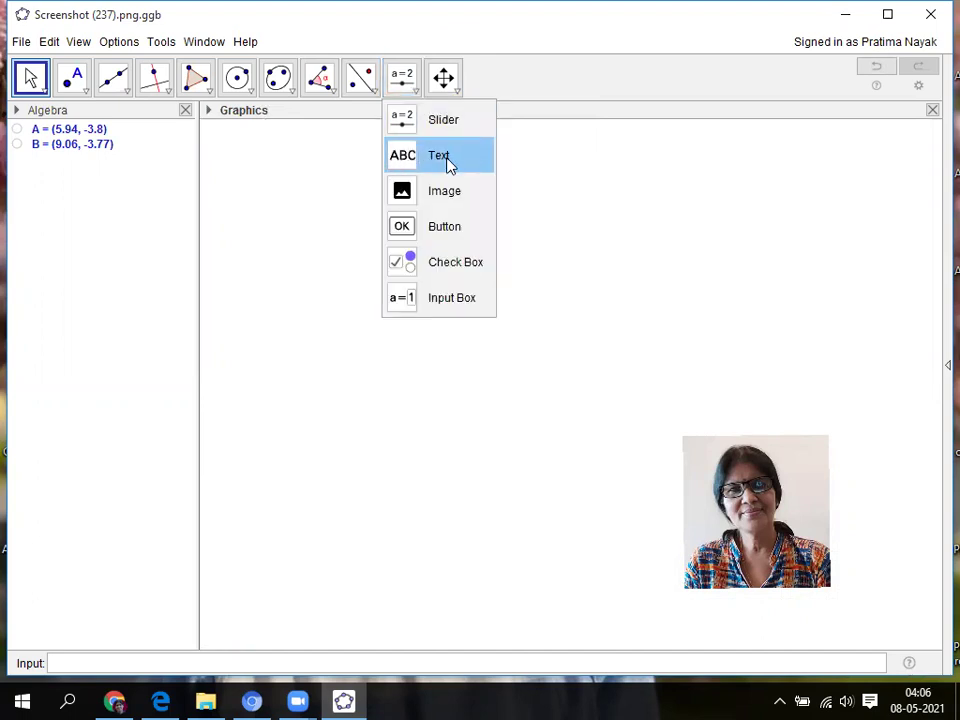
left_click(446, 158)
left_click(230, 163)
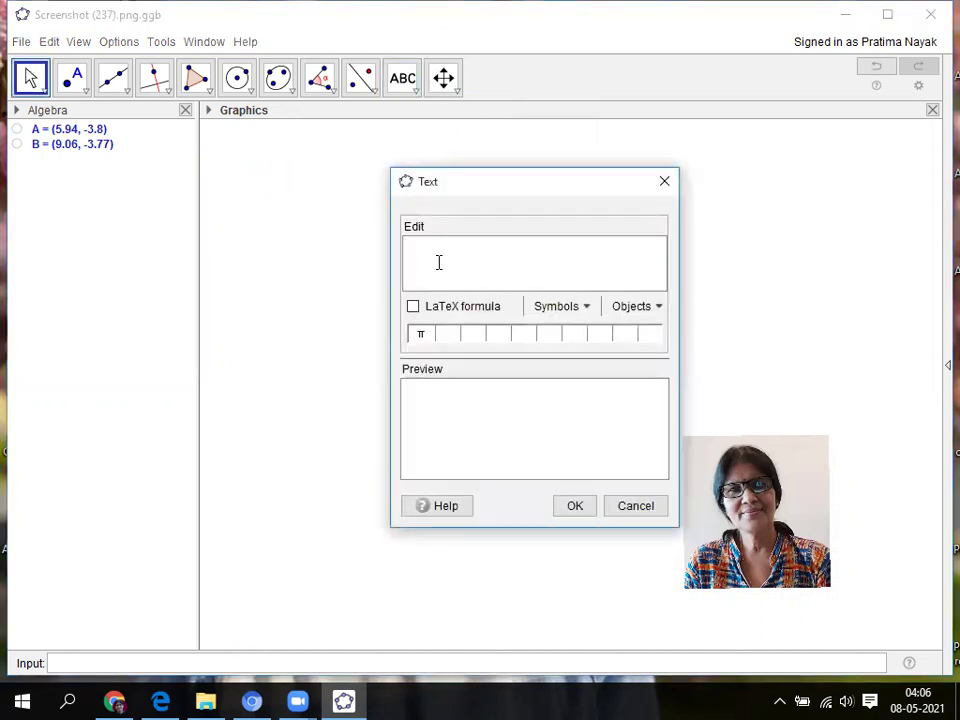
type("The sum of any two sides of a triangle ")
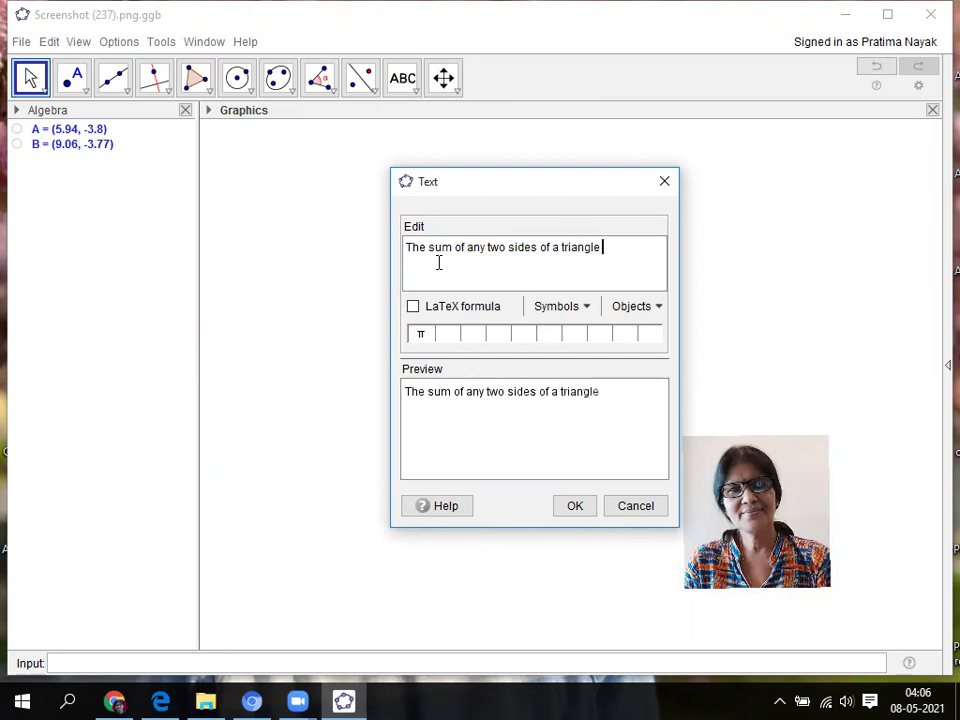
type("is ")
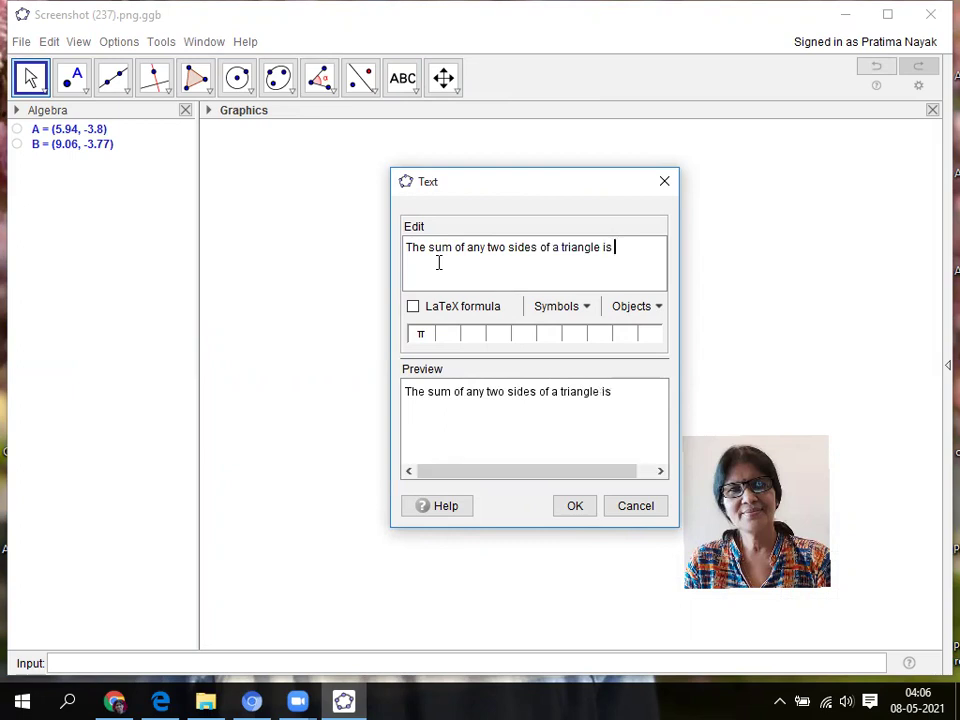
type("always")
key("Return")
type("greater")
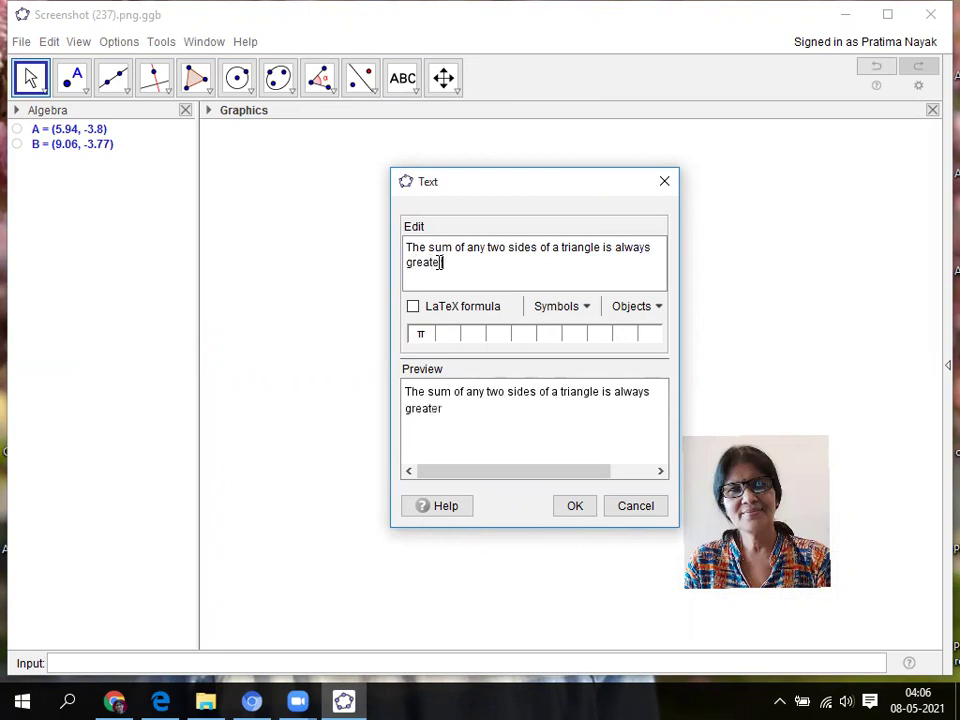
type(" than third")
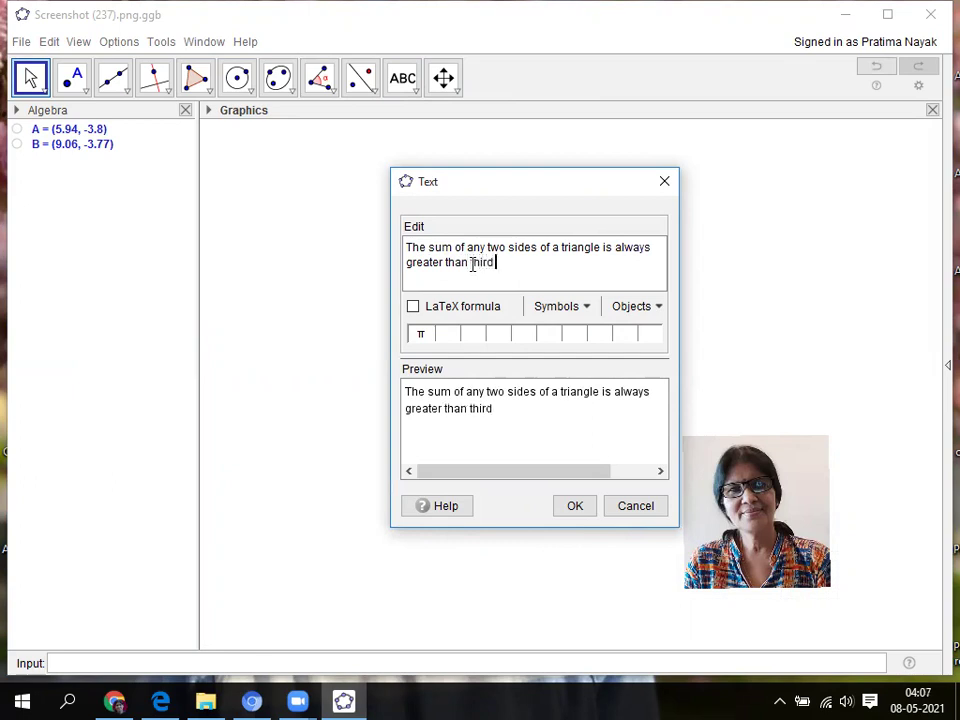
type(" side")
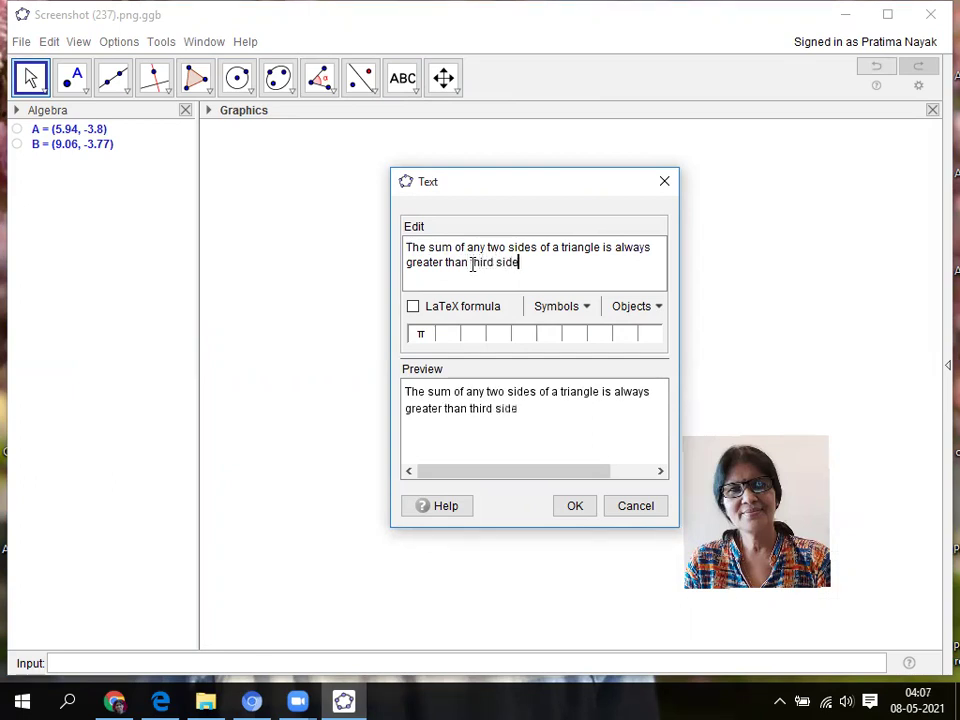
left_click(575, 508)
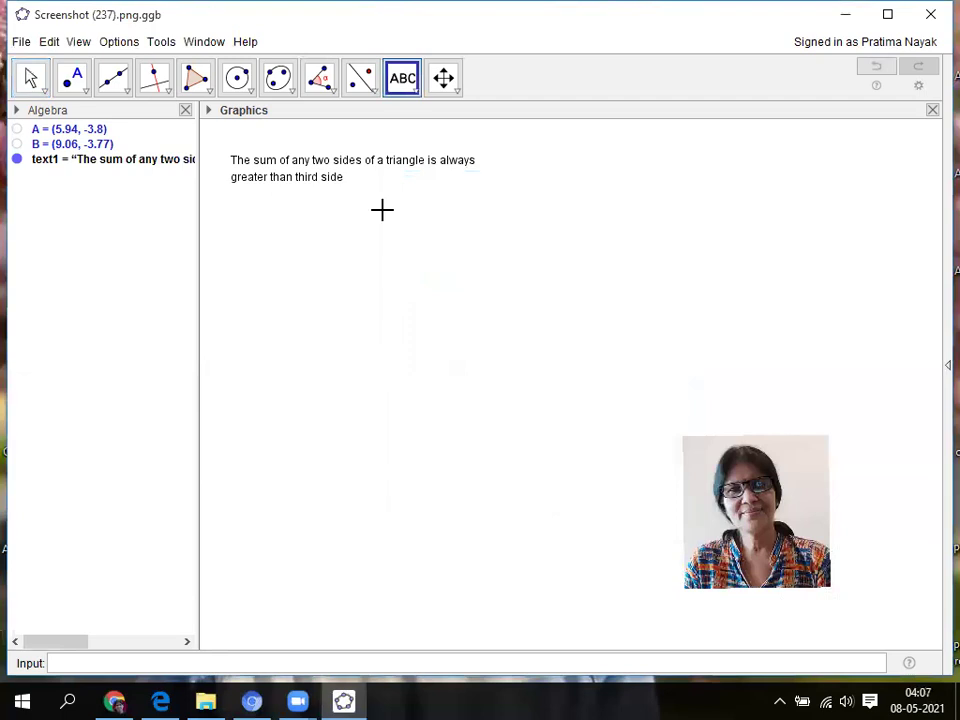
Format the triangle statement text with Medium size and bold style
left_click(331, 177)
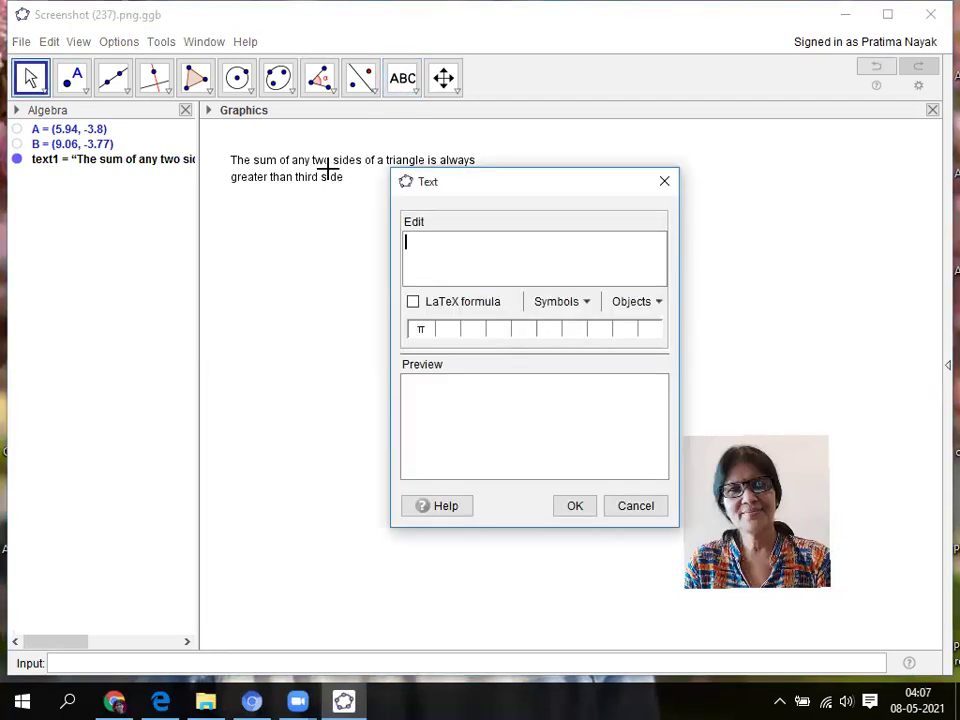
left_click(665, 183)
left_click(310, 157)
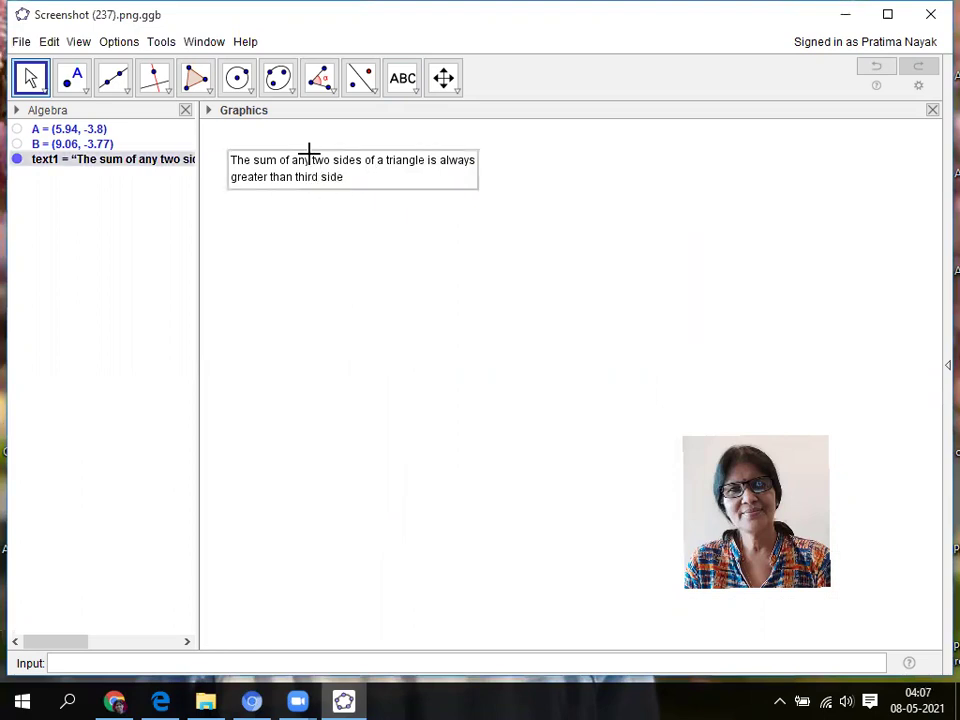
right_click(310, 155)
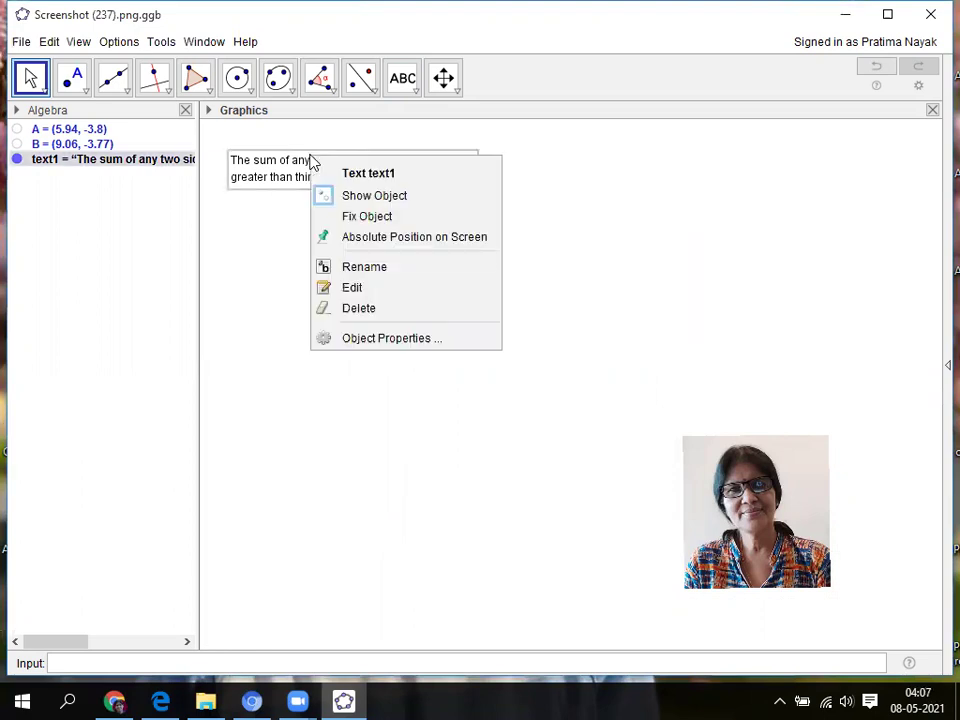
left_click(406, 339)
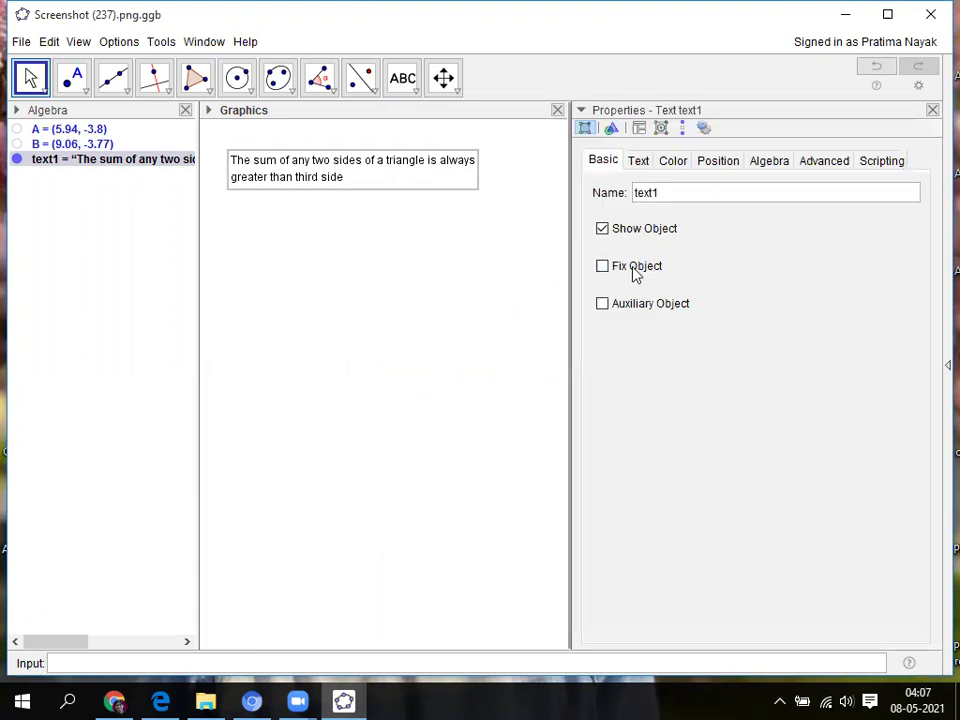
left_click(636, 162)
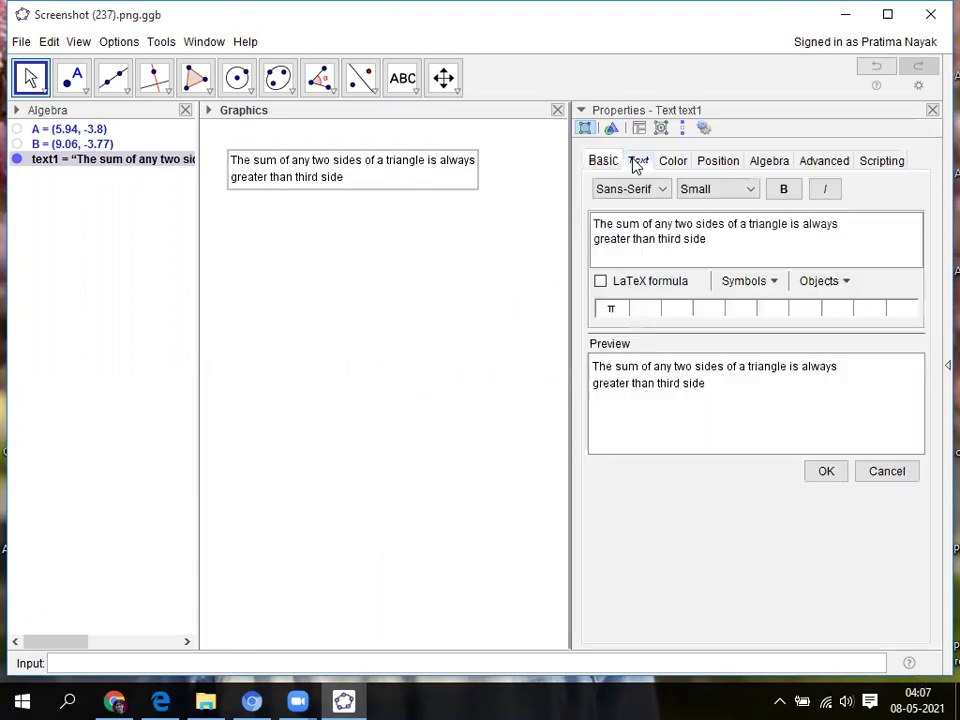
left_click(752, 190)
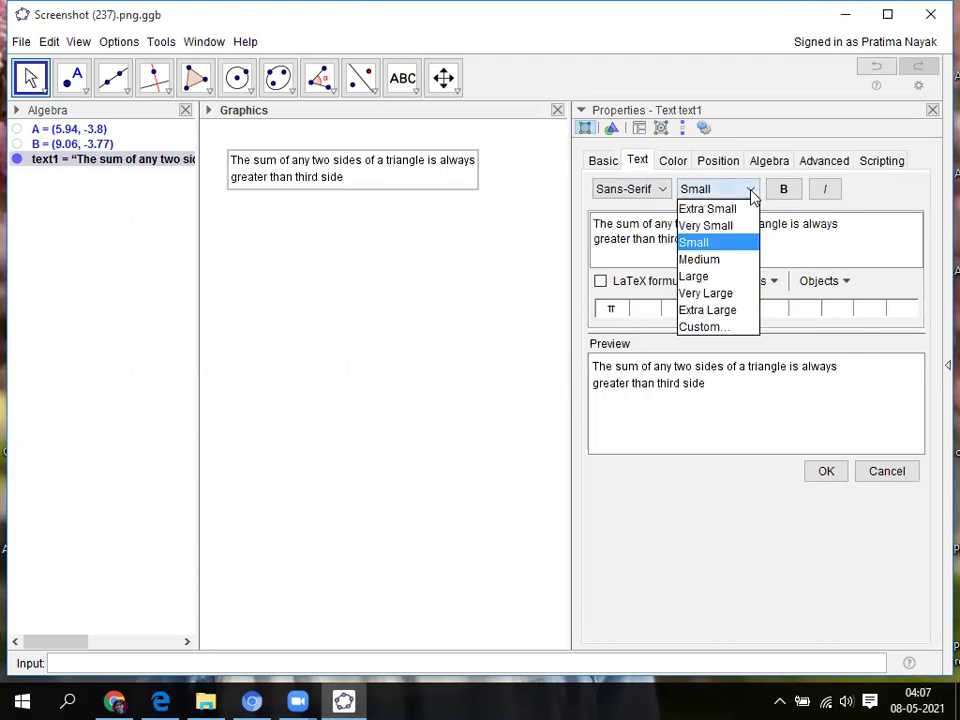
left_click(720, 262)
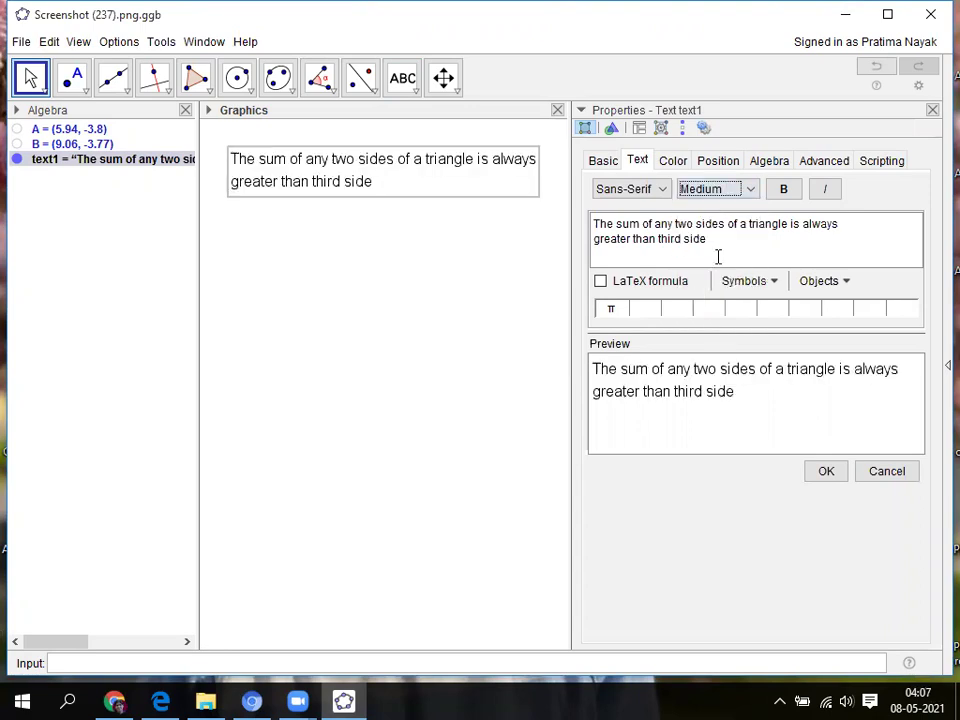
left_click(784, 194)
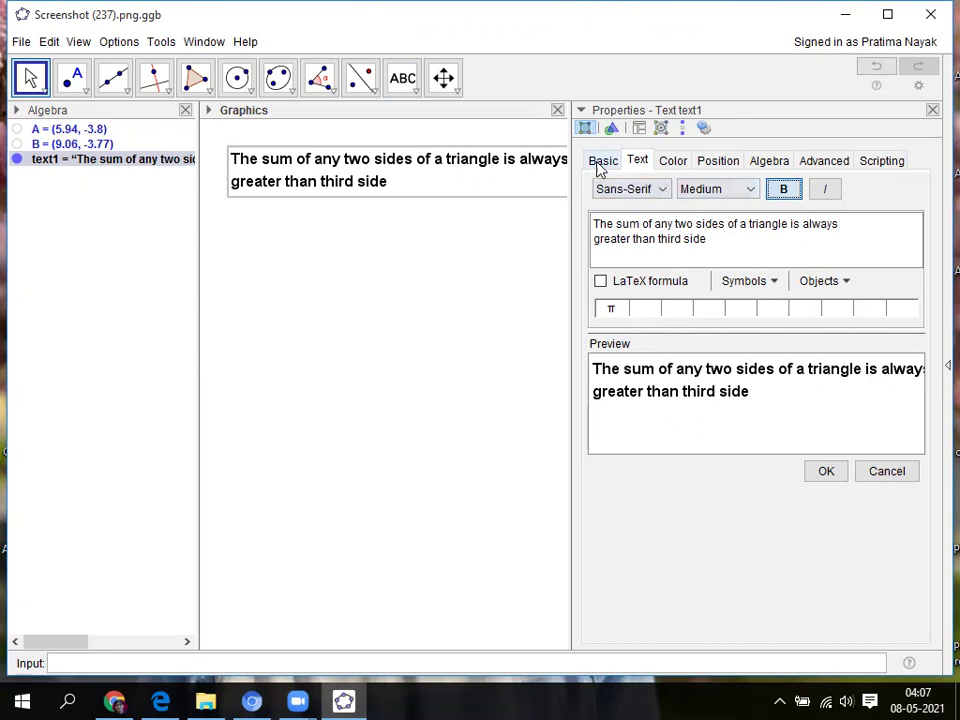
Set the statement text's foreground color to blue (#0000FF) and close its properties
left_click(670, 163)
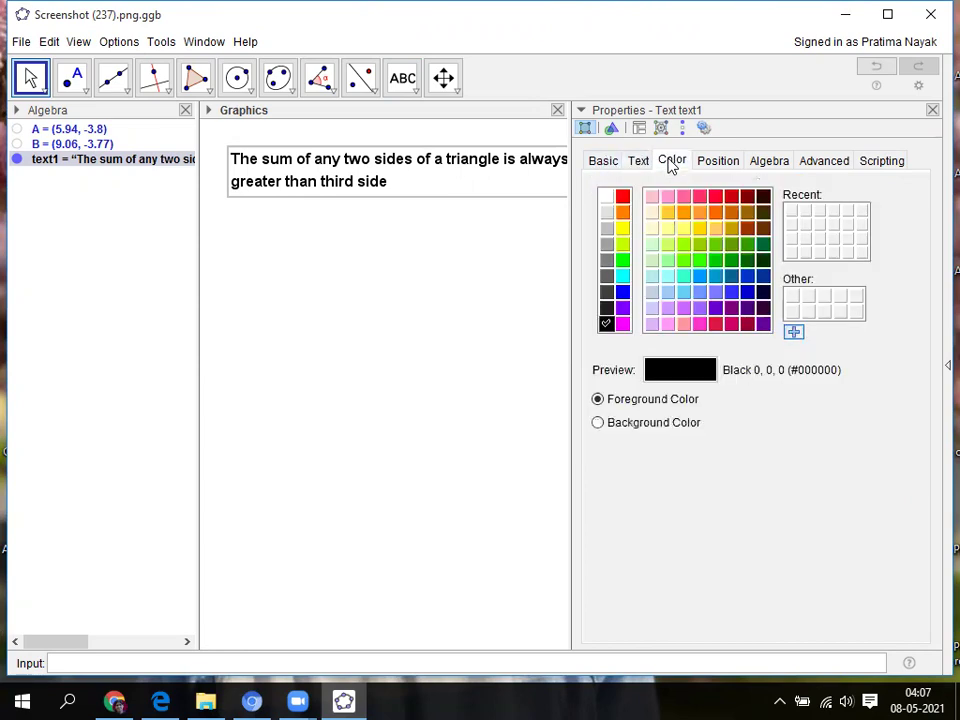
left_click(622, 293)
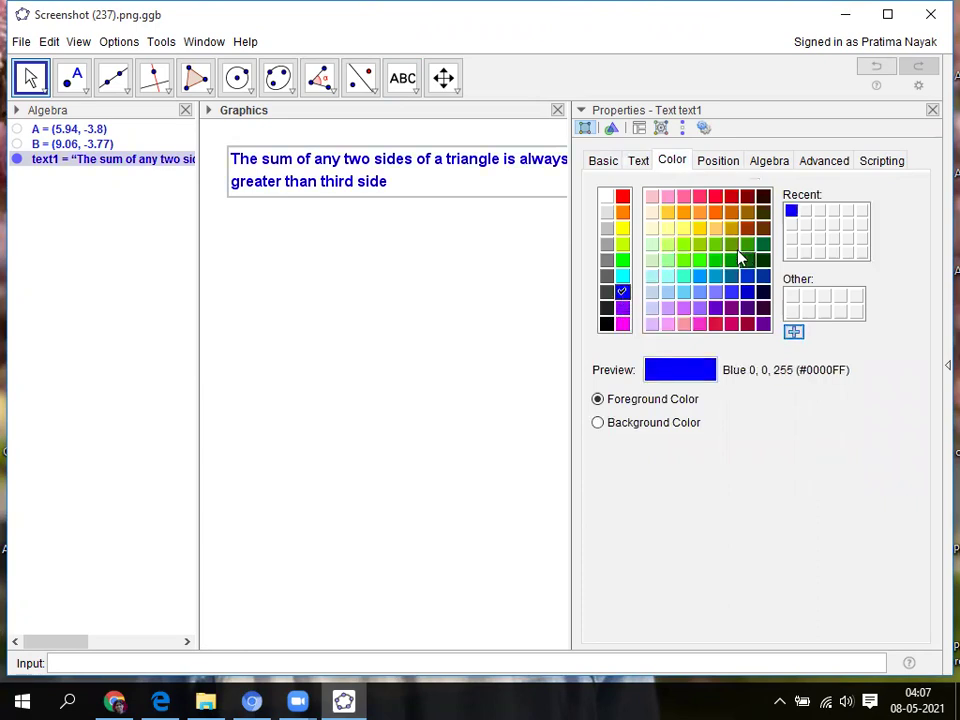
left_click(932, 110)
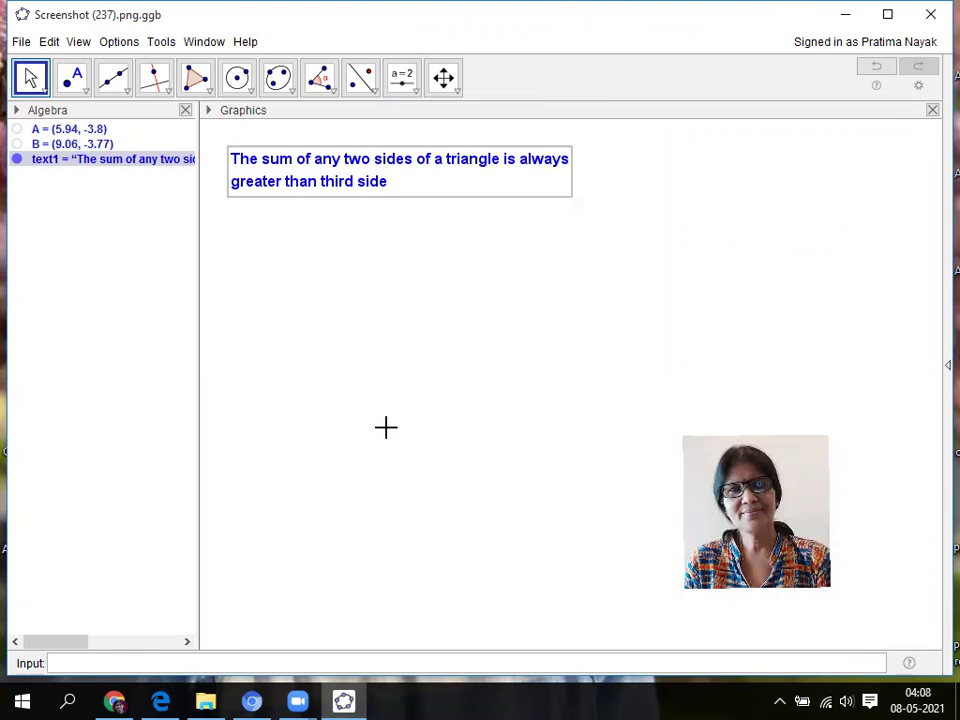
Draw a triangle from three connected segments below the text, with vertices at about (-0.44, 3.42), (-2.38, -0.06) and (2.78, 0.18)
left_click(127, 97)
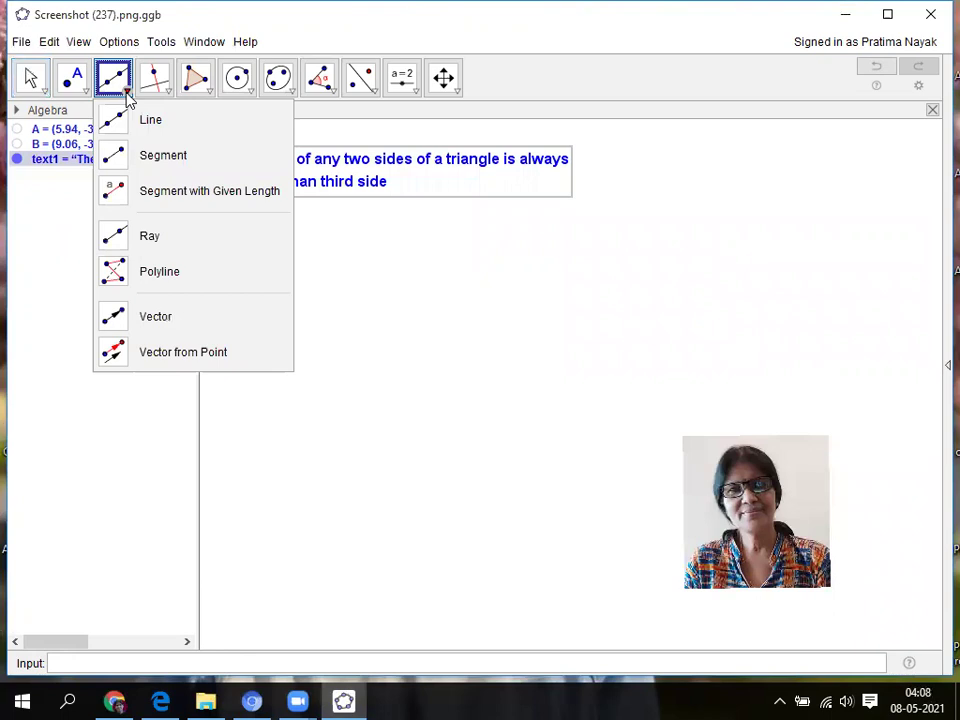
left_click(165, 158)
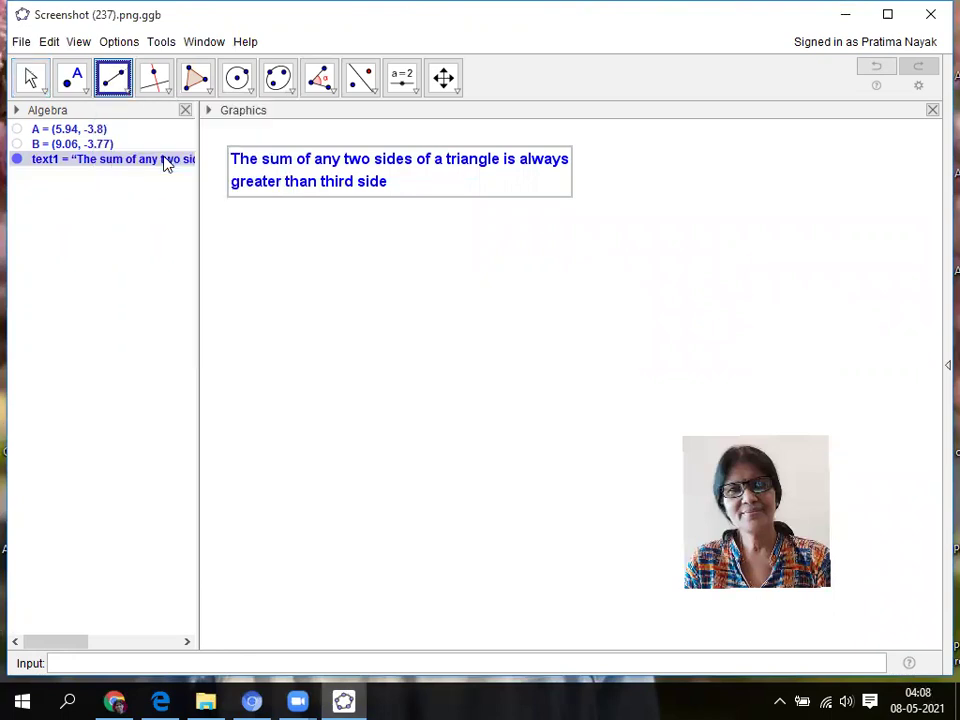
left_click(384, 249)
left_click(295, 414)
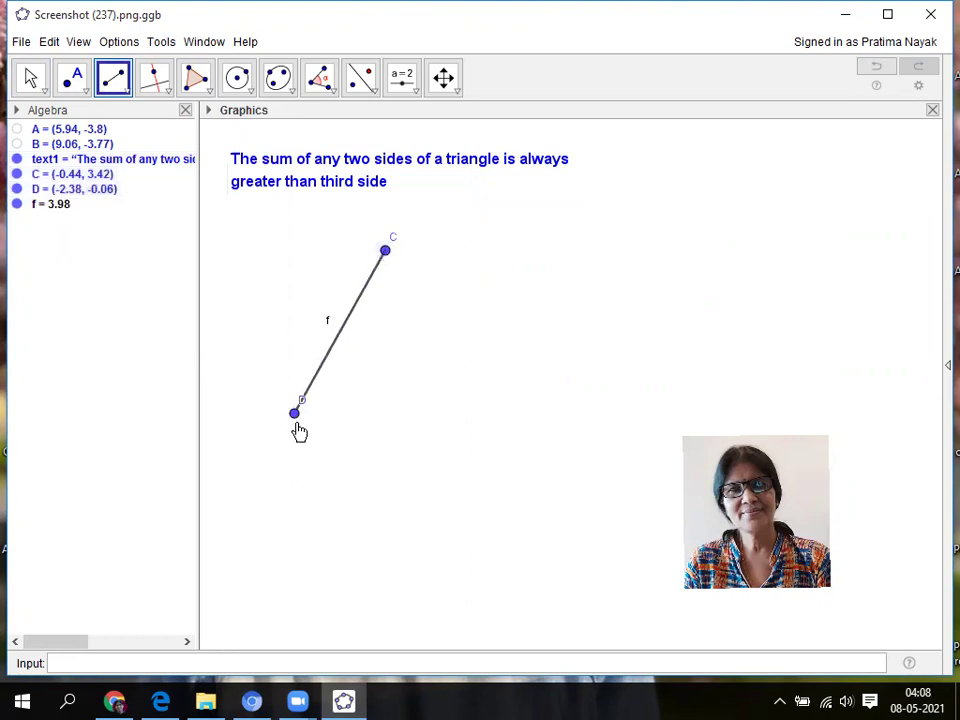
left_click(292, 413)
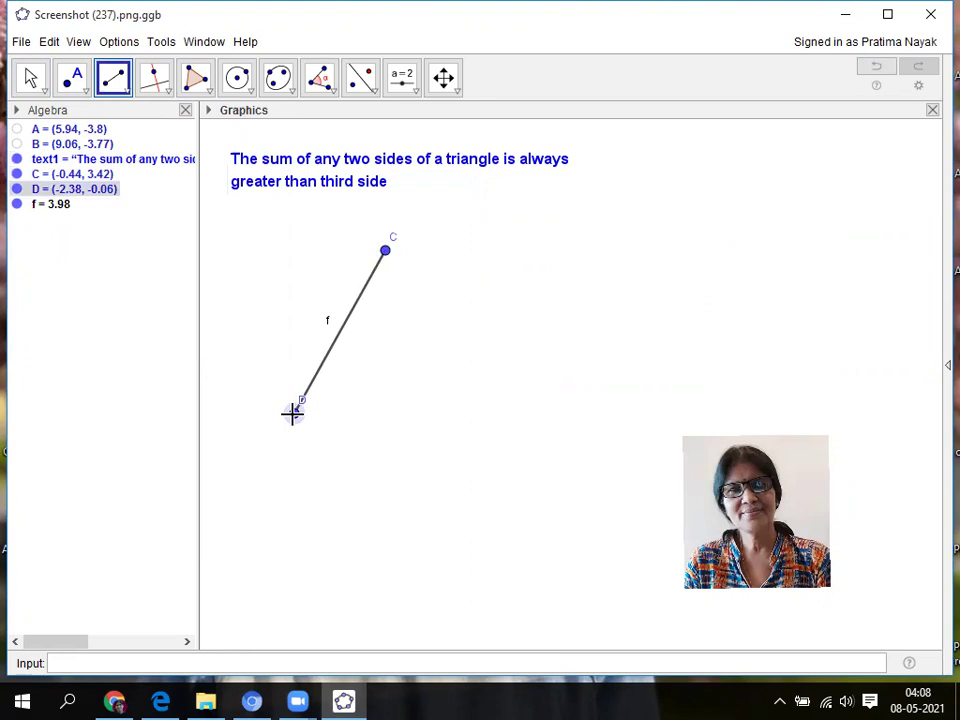
left_click(537, 403)
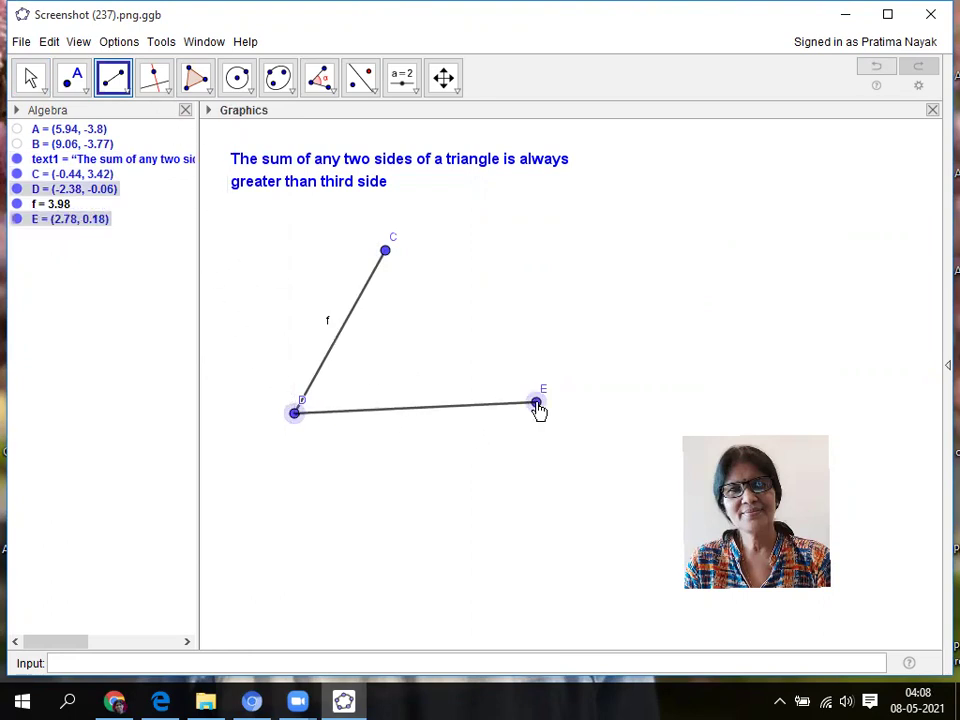
left_click(385, 251)
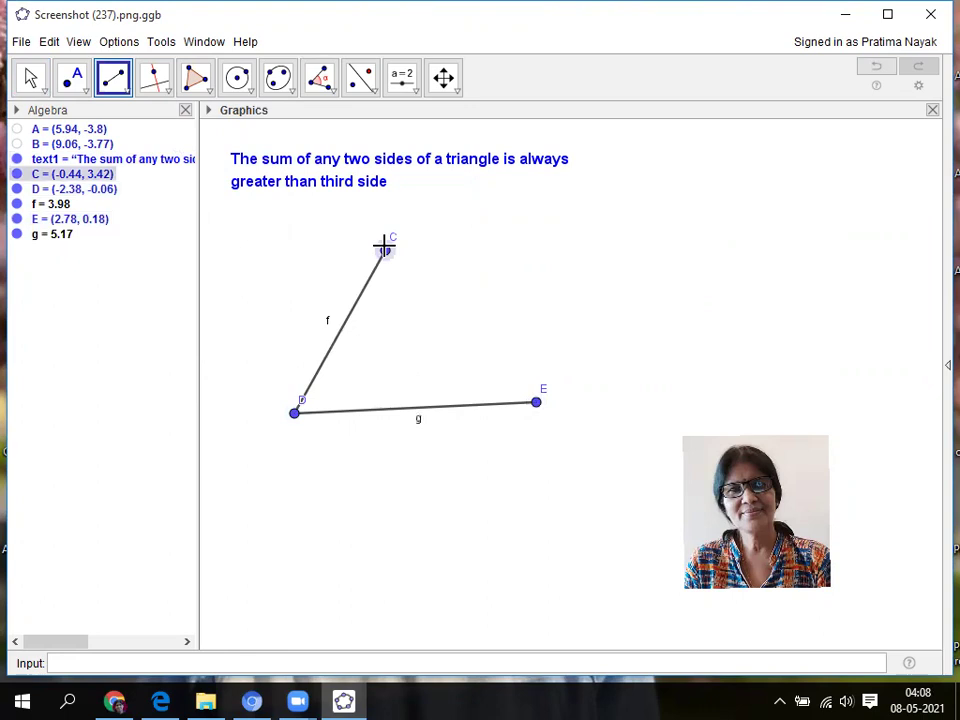
left_click(536, 403)
left_click(536, 403)
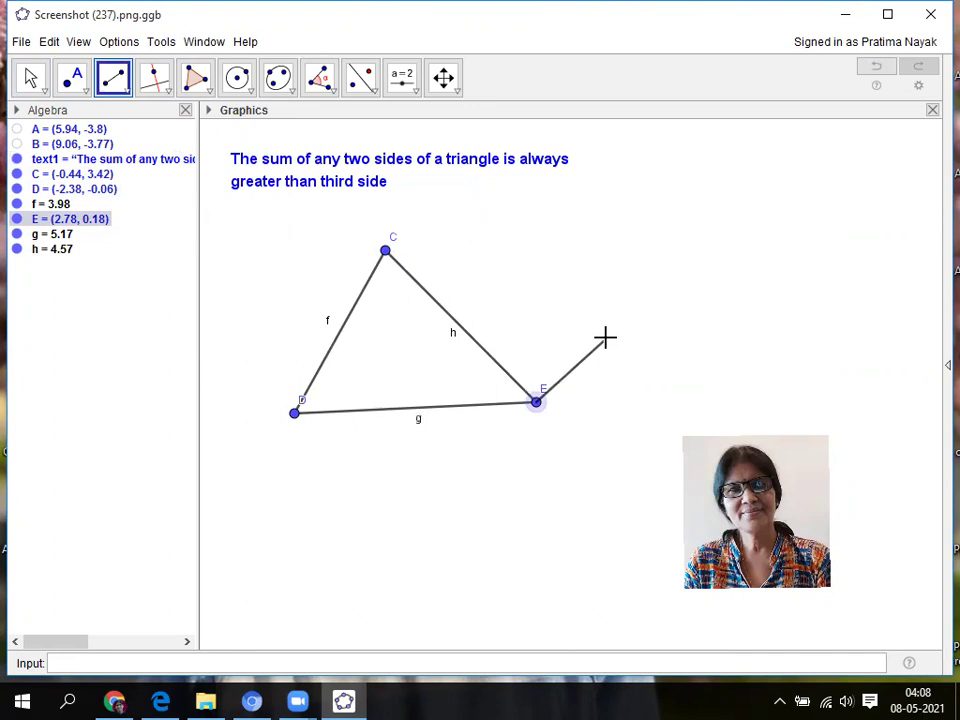
key("Escape")
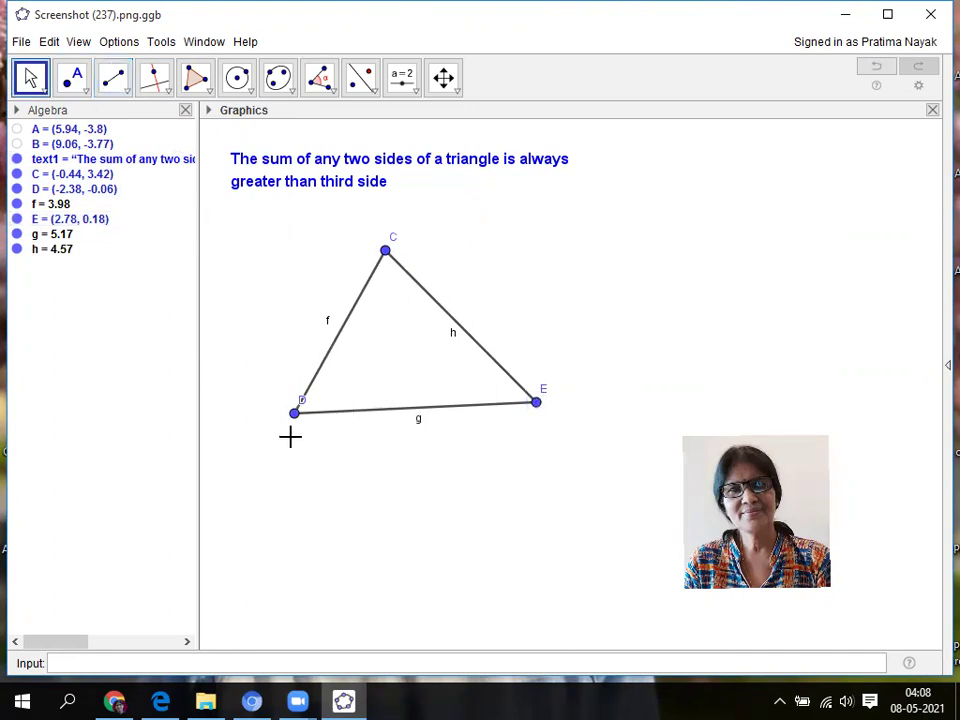
Rename the triangle's lower-left vertex D as A
right_click(295, 414)
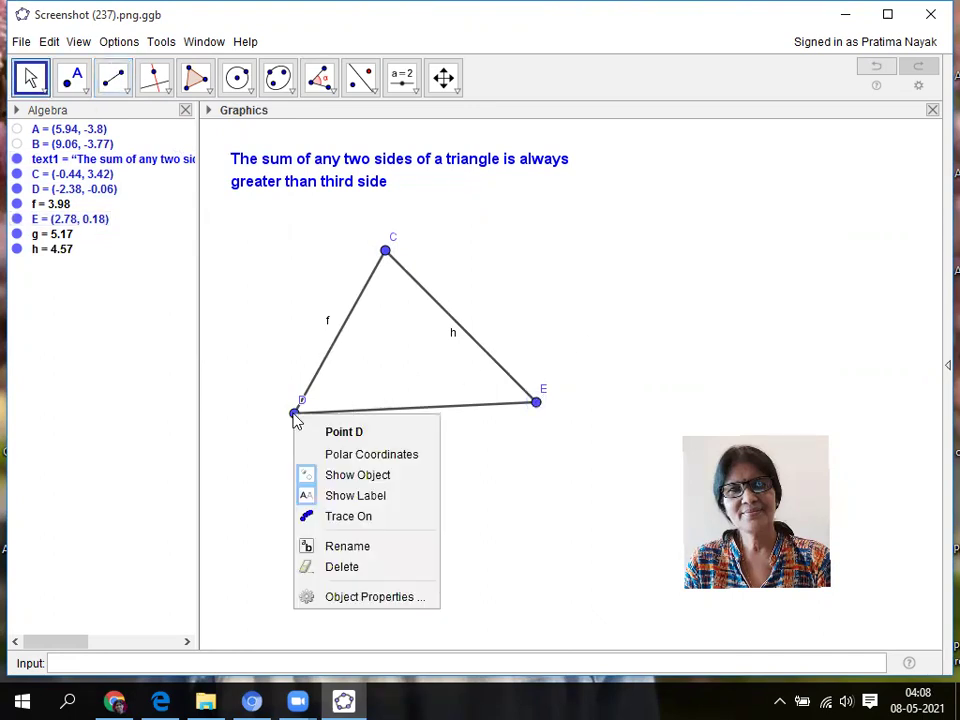
left_click(349, 548)
type("A")
left_click(537, 377)
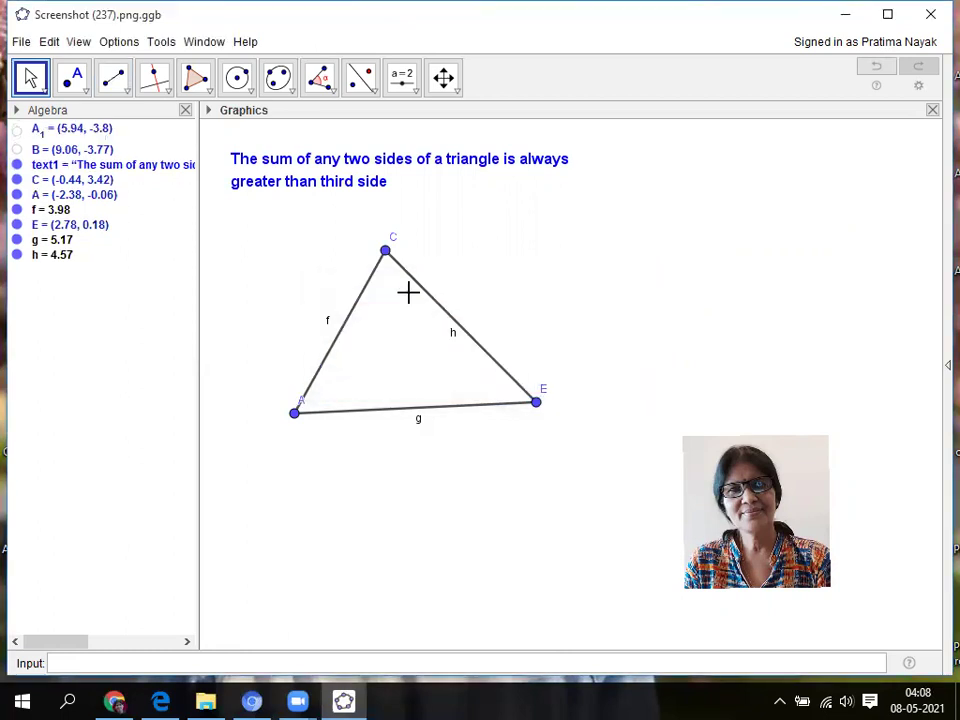
Rename the triangle's lower-right vertex E as B
right_click(544, 398)
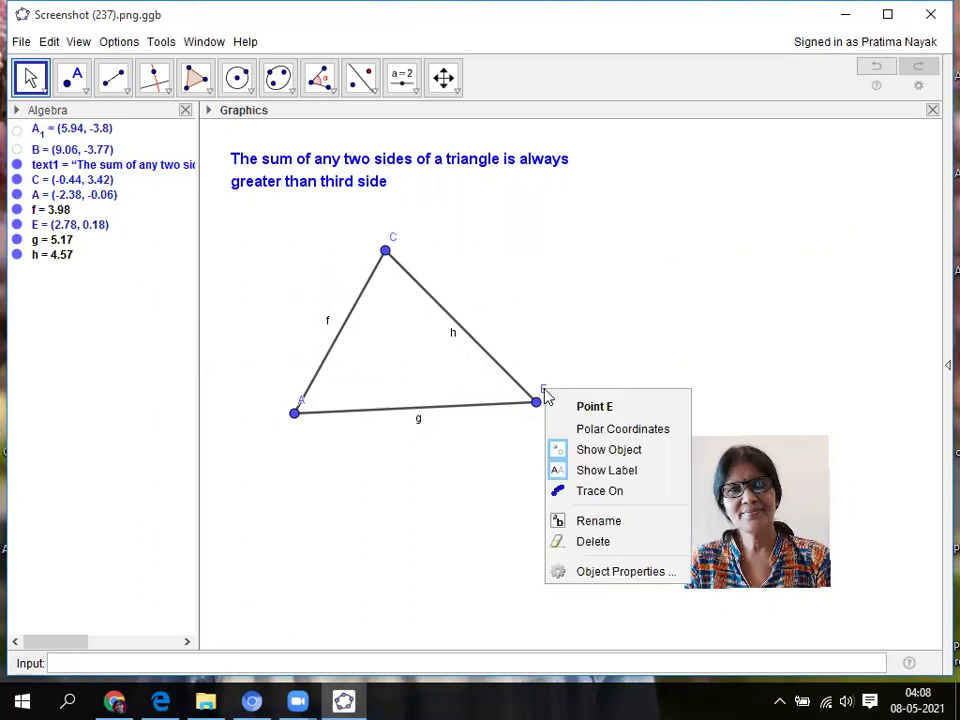
left_click(596, 522)
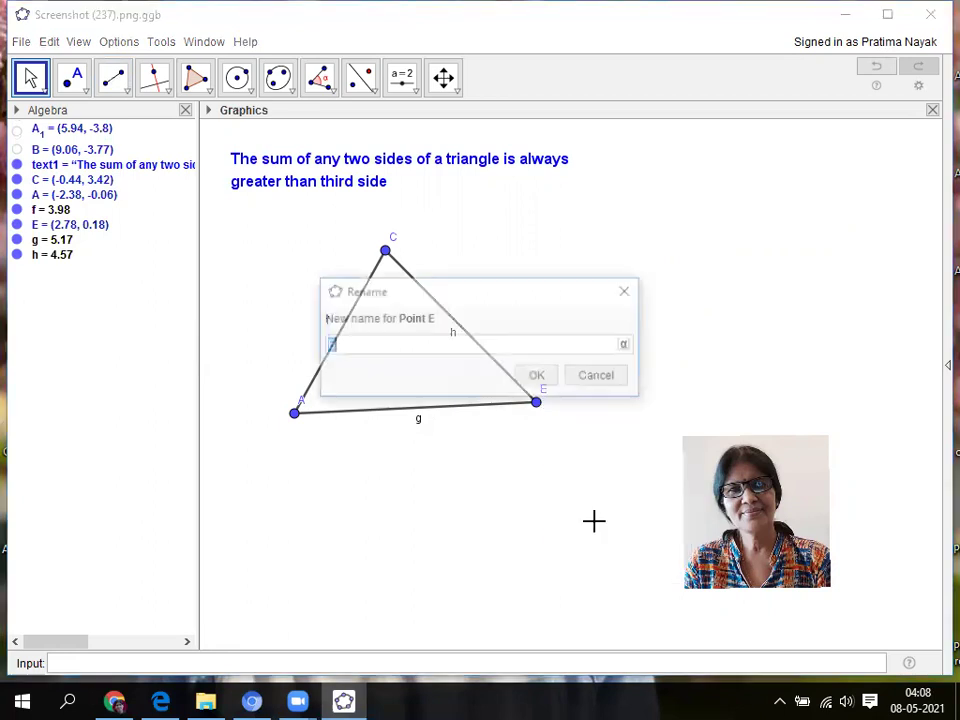
type("B")
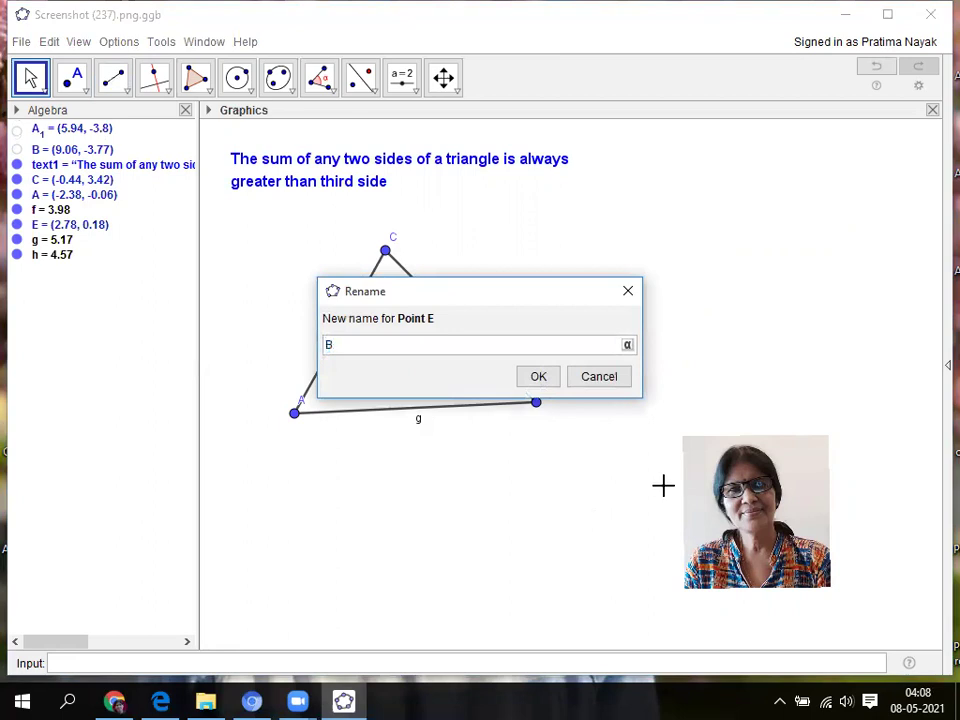
left_click(537, 377)
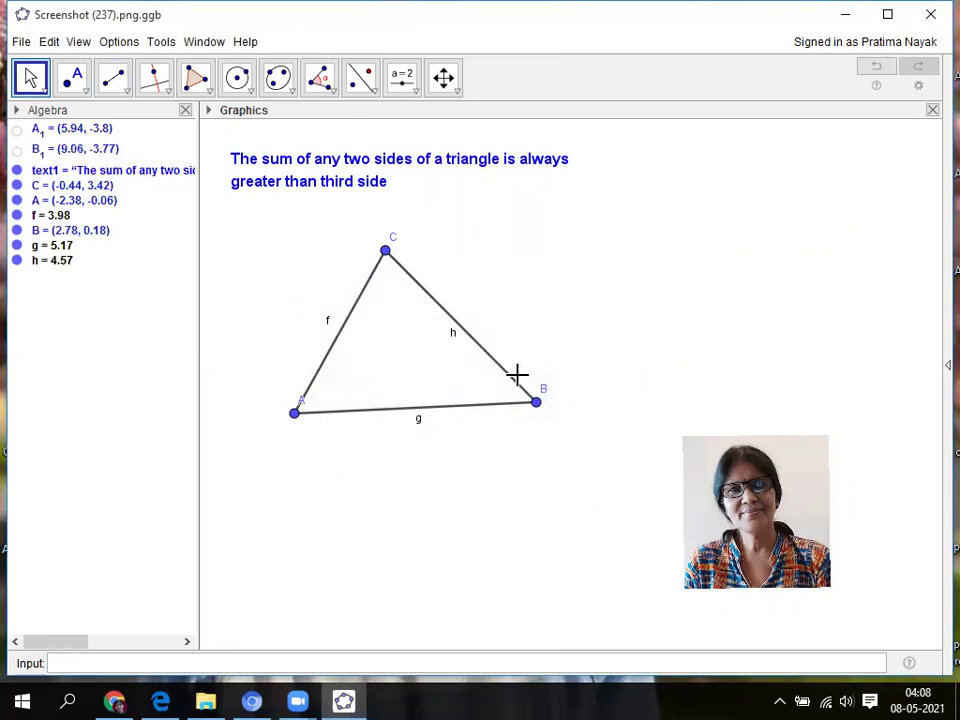
Set the global font size to 16 pt
left_click(118, 48)
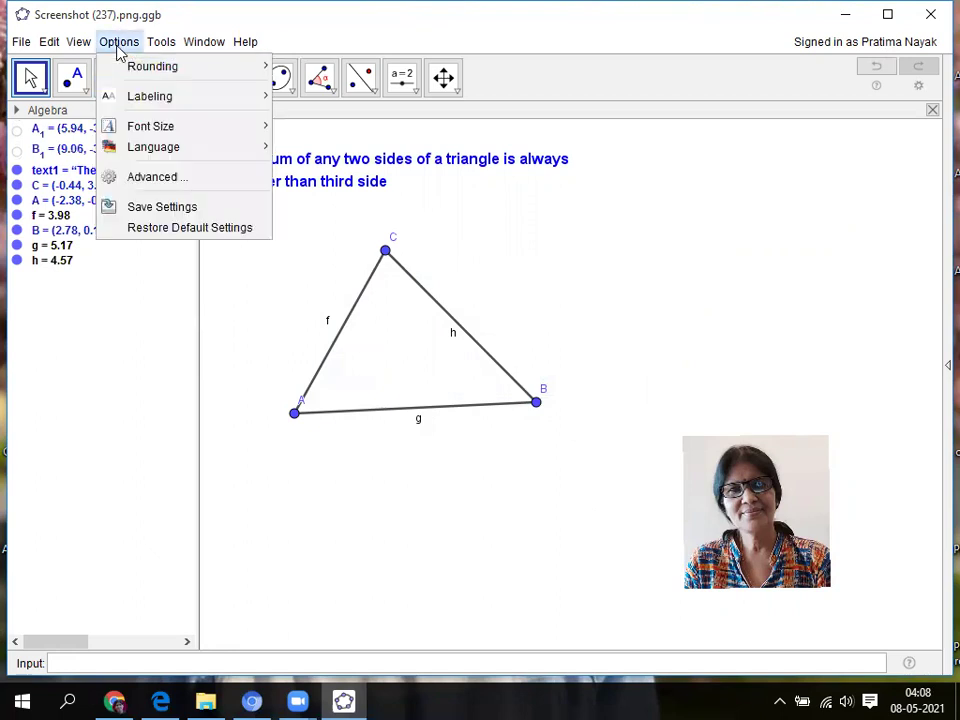
mouse_move(156, 128)
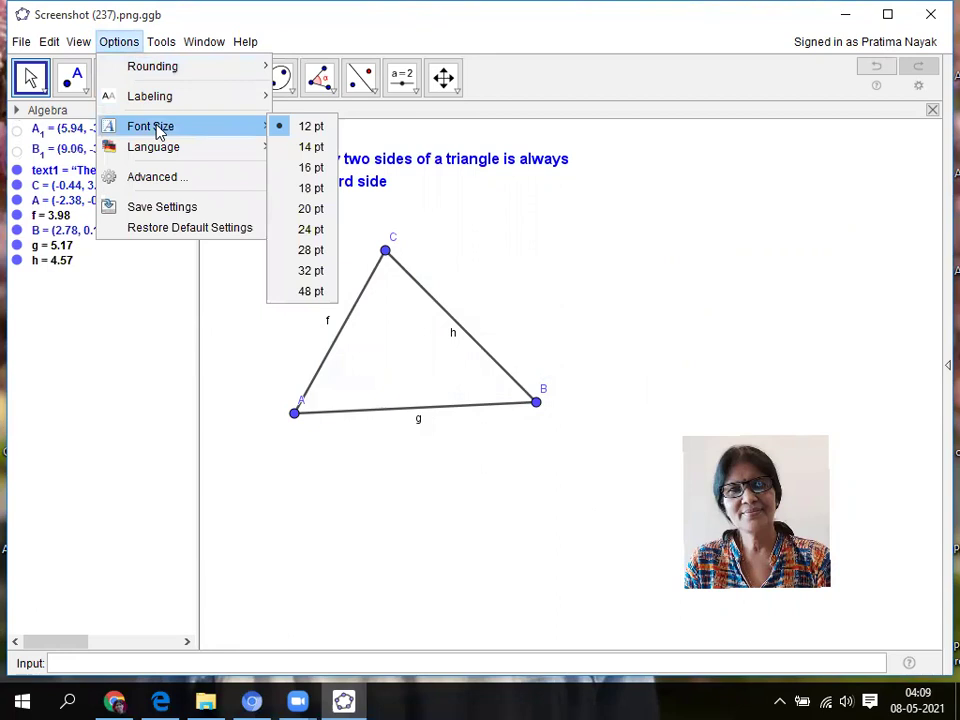
left_click(318, 168)
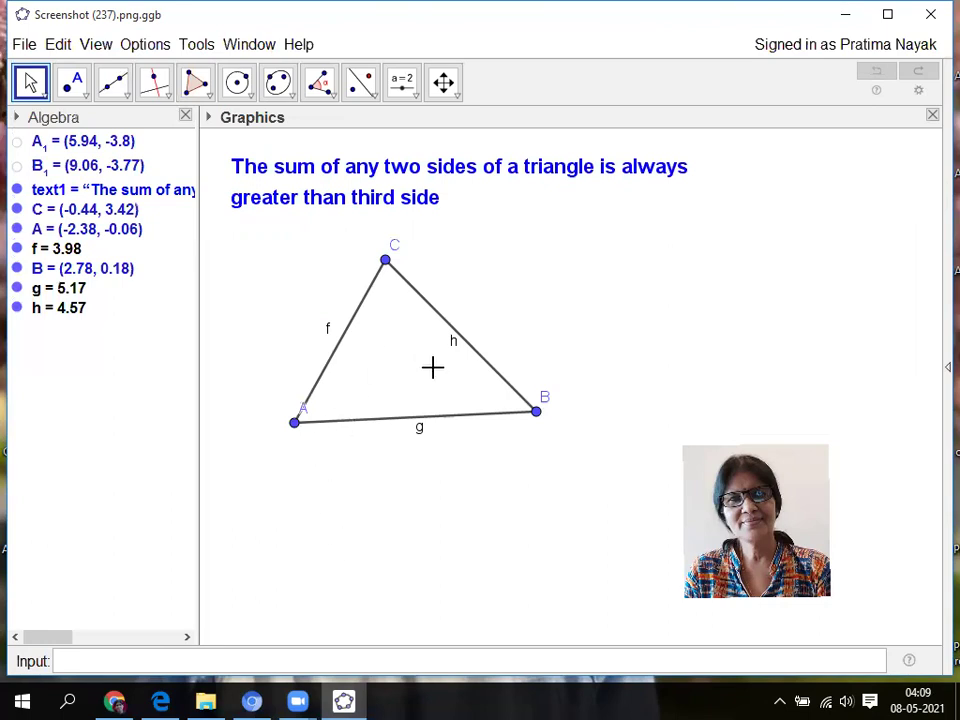
Set the label of segment CA to show its value instead of its name
right_click(341, 345)
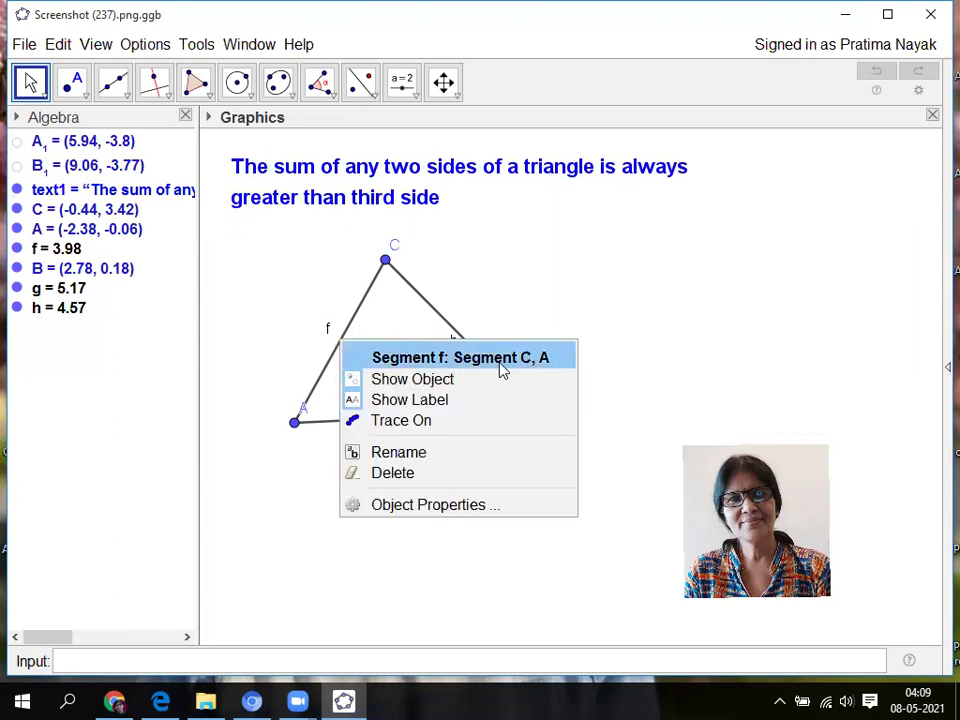
left_click(430, 505)
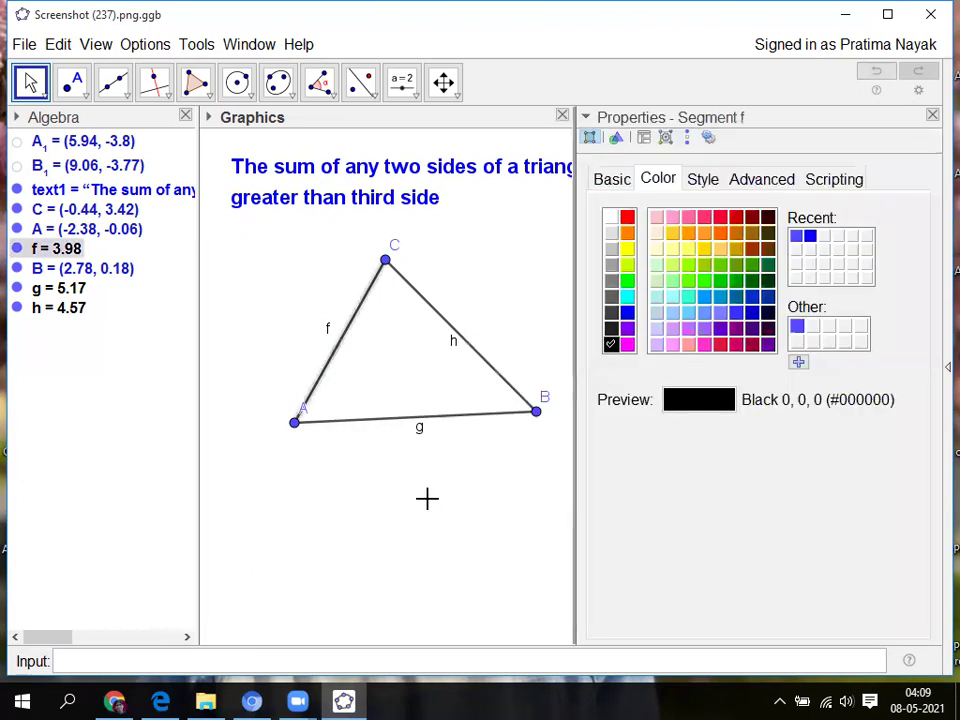
left_click(608, 180)
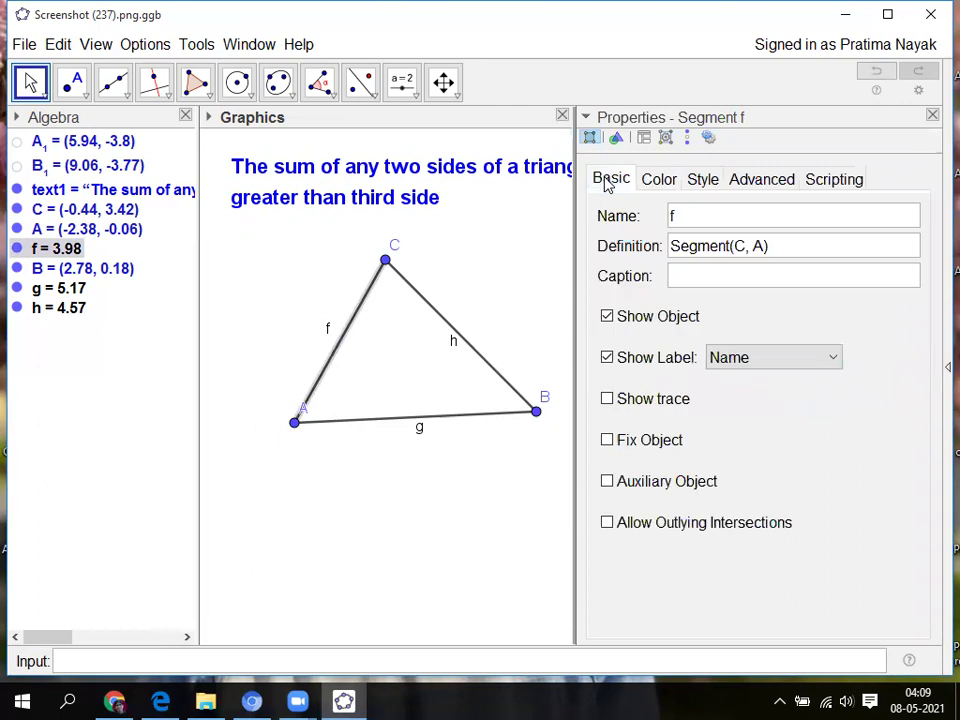
left_click(834, 362)
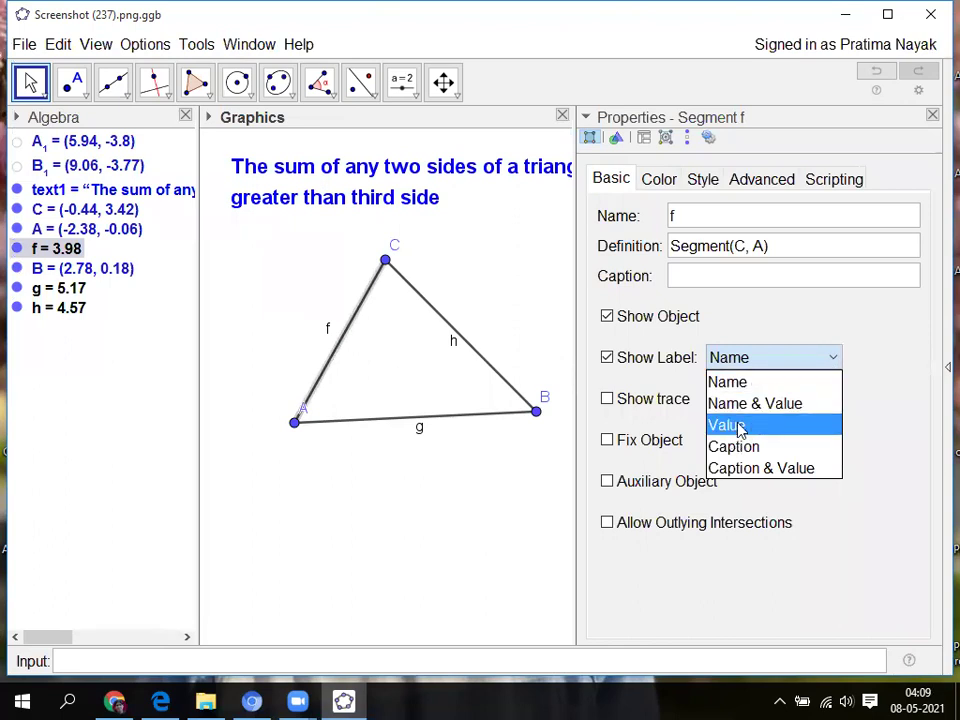
left_click(834, 364)
left_click(835, 365)
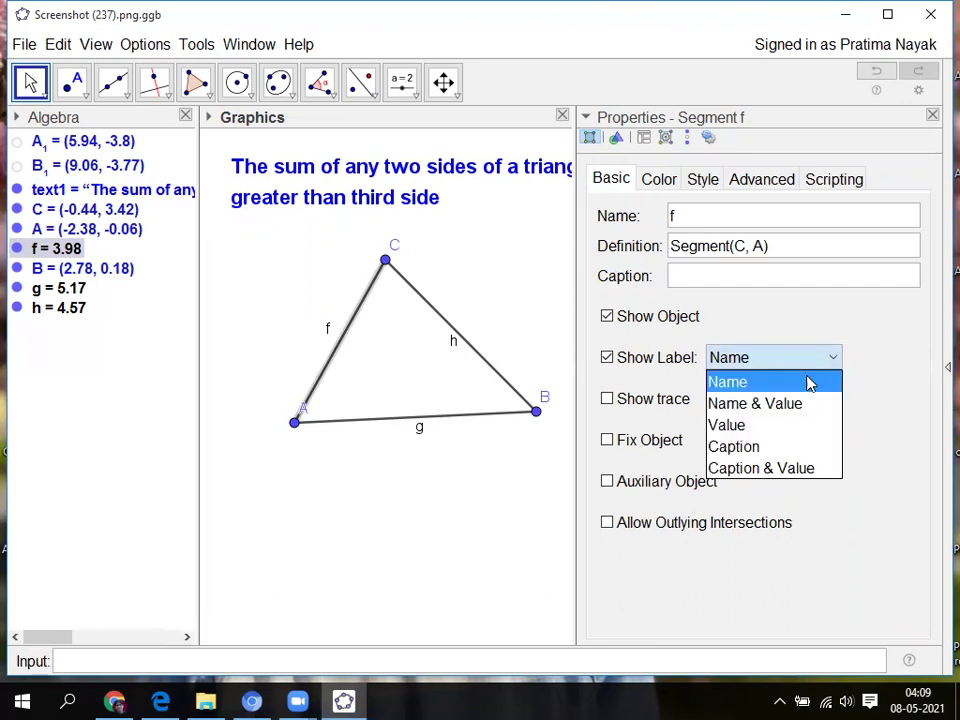
left_click(752, 425)
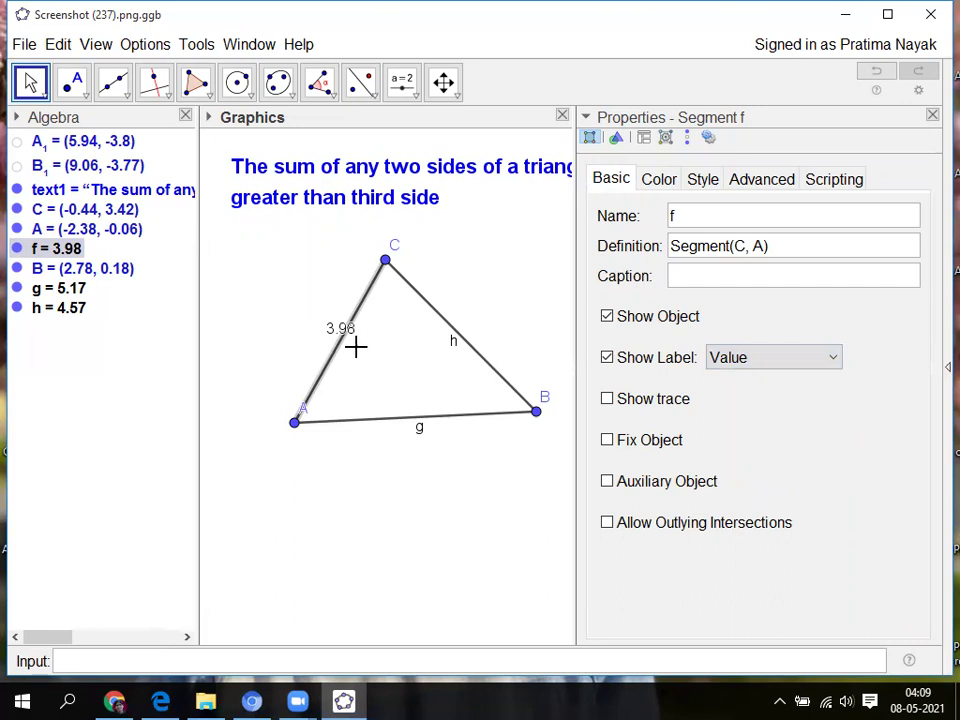
Set the global rounding to 1 decimal place
left_click(150, 47)
mouse_move(177, 136)
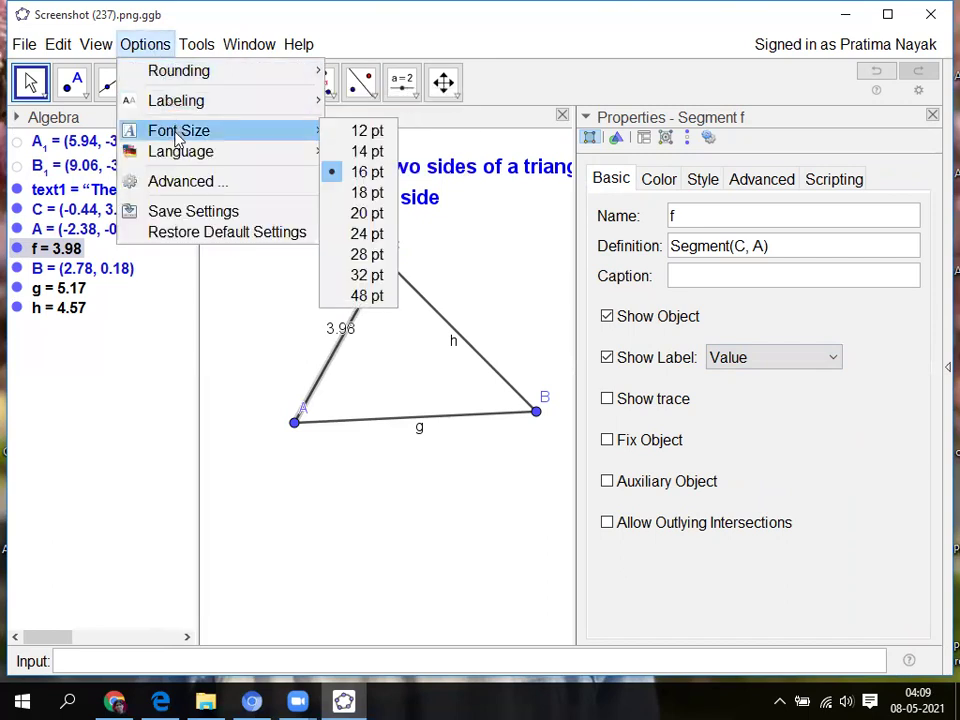
mouse_move(153, 72)
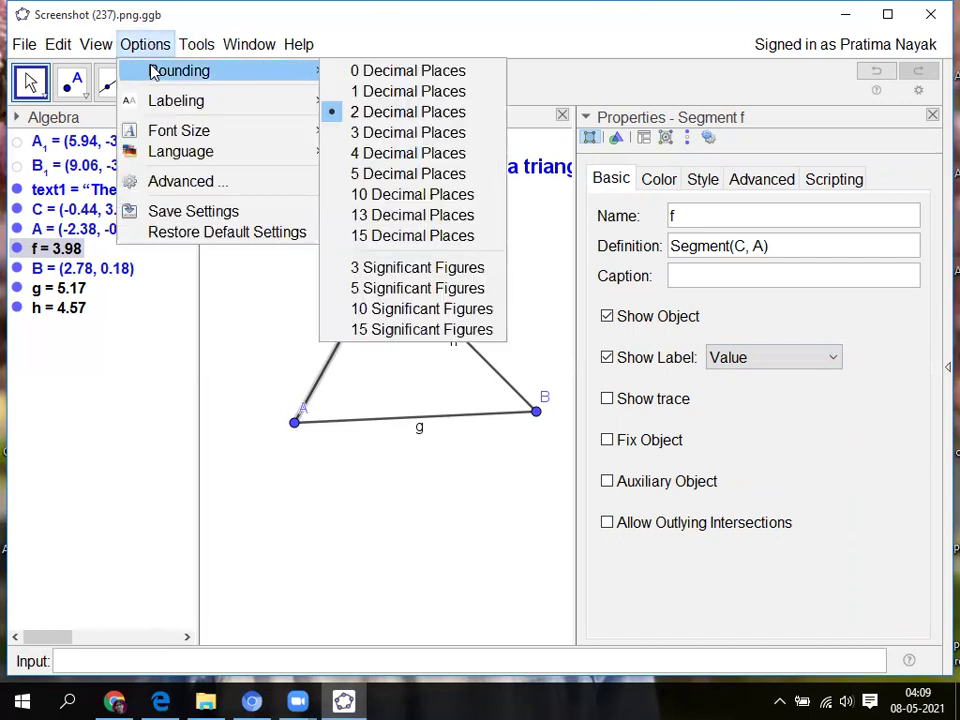
left_click(380, 93)
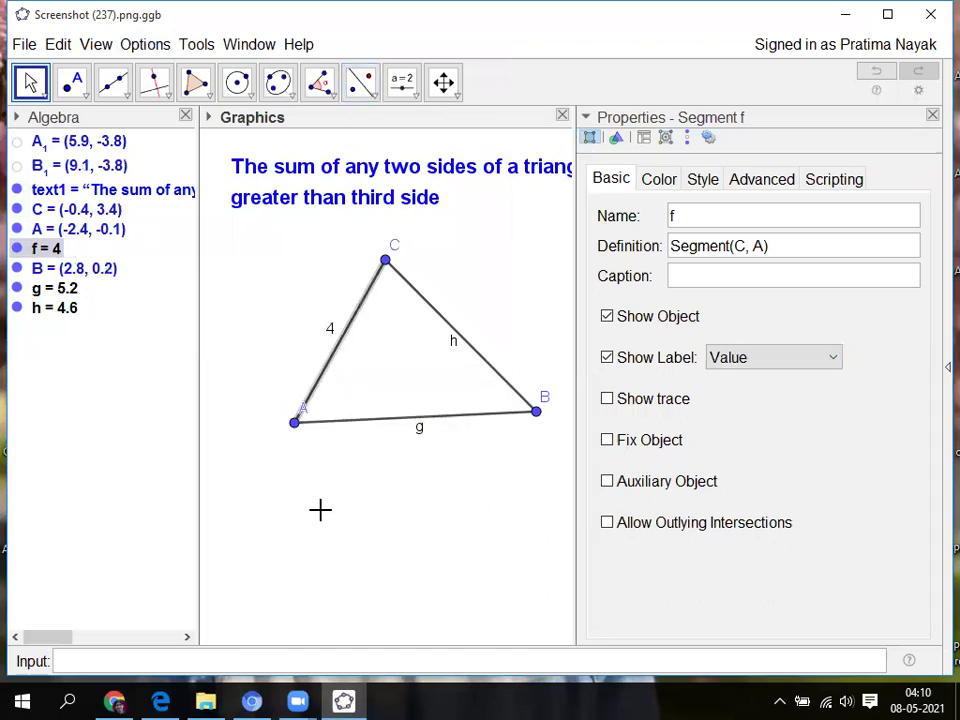
Set the label of segment AB to show its value instead of its name
right_click(446, 421)
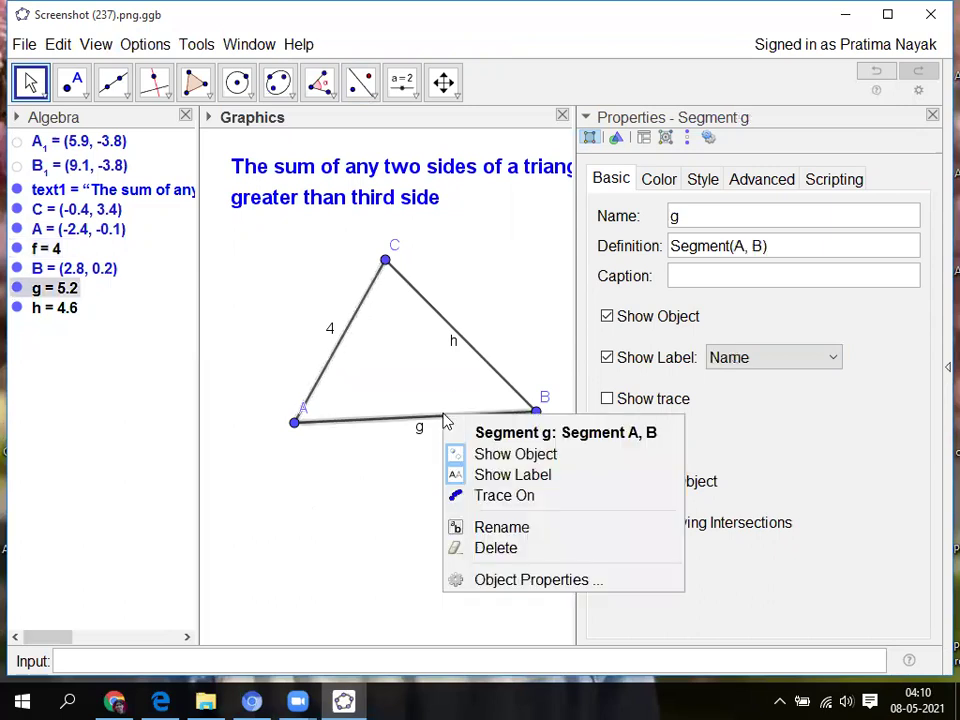
left_click(550, 580)
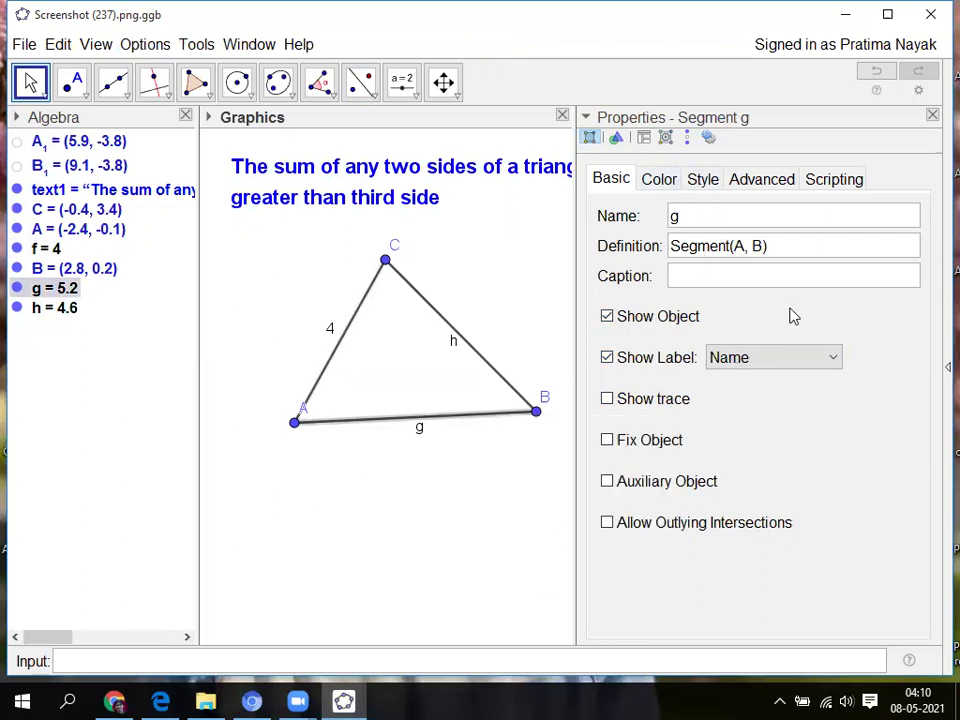
left_click(834, 360)
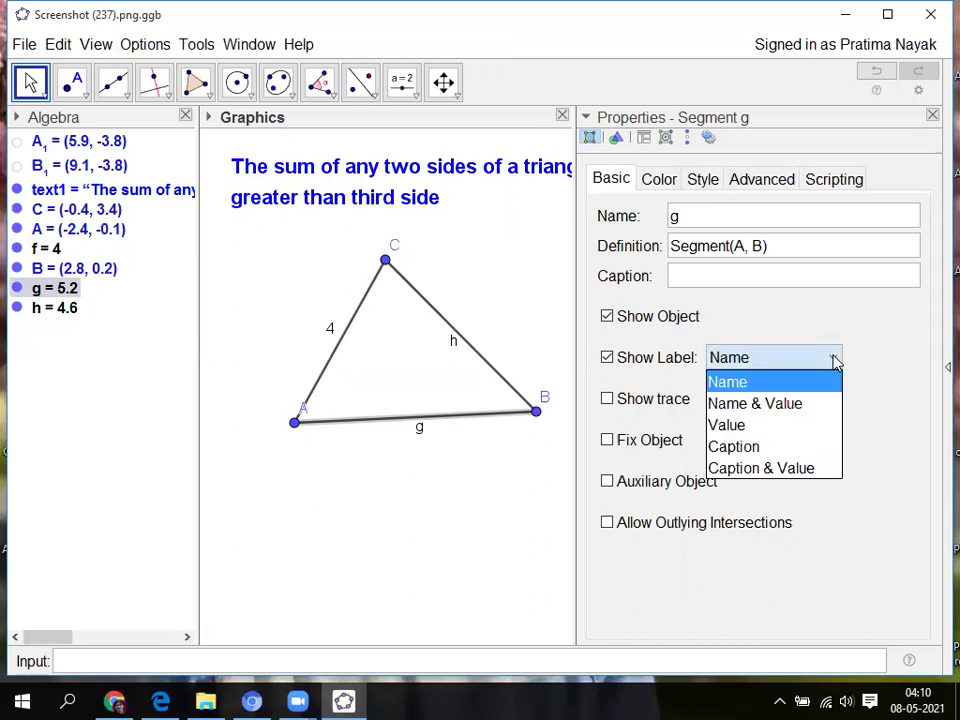
left_click(742, 426)
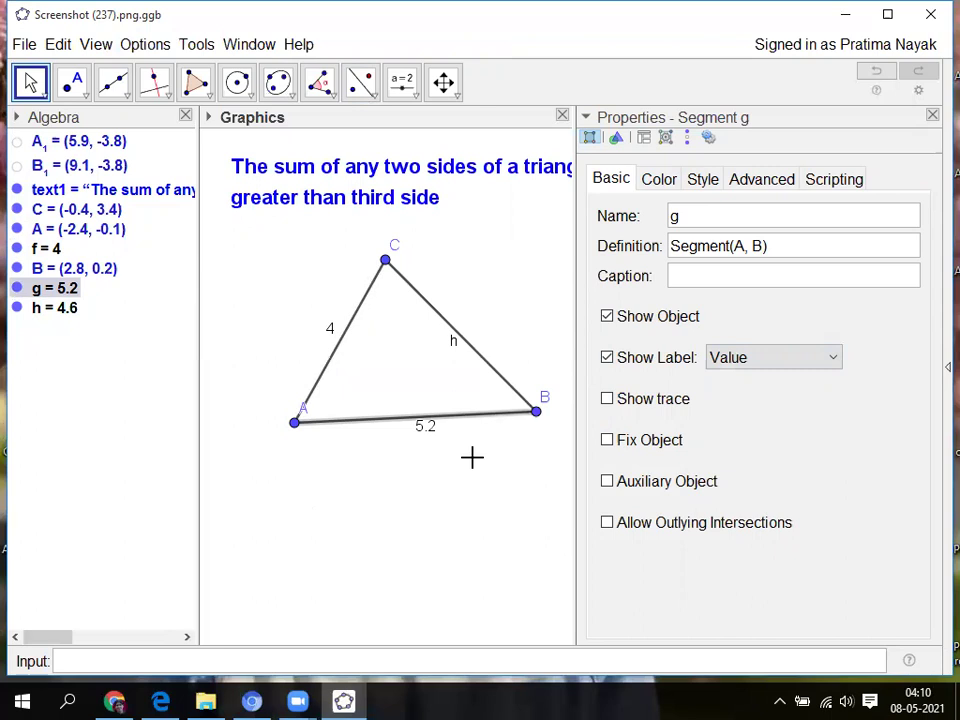
Set the label of segment CB to show its value instead of its name, and close the properties
right_click(467, 349)
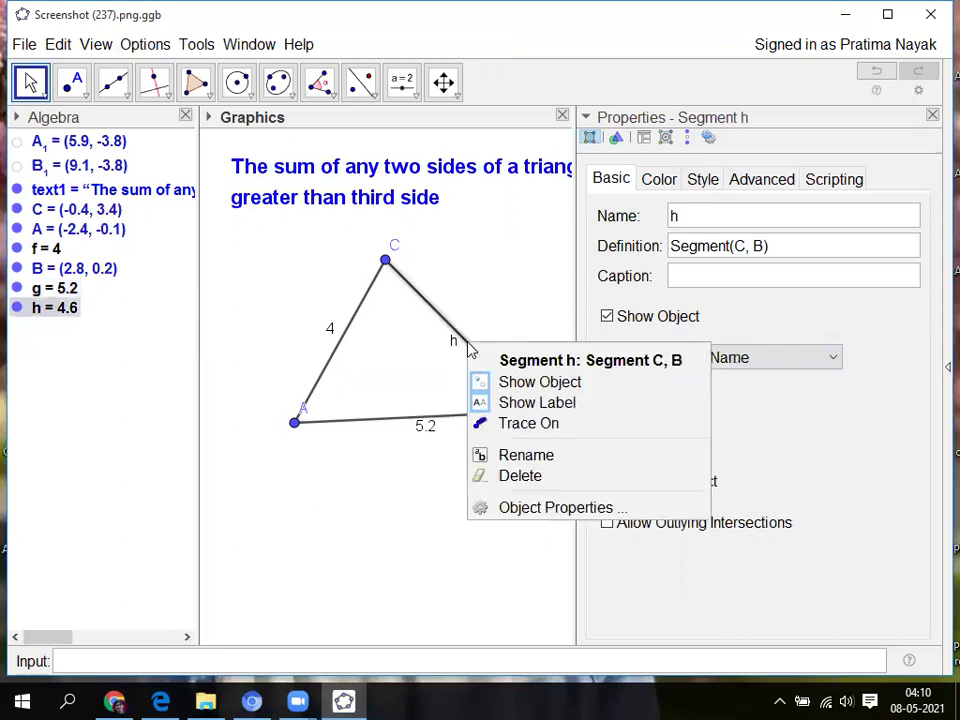
left_click(558, 512)
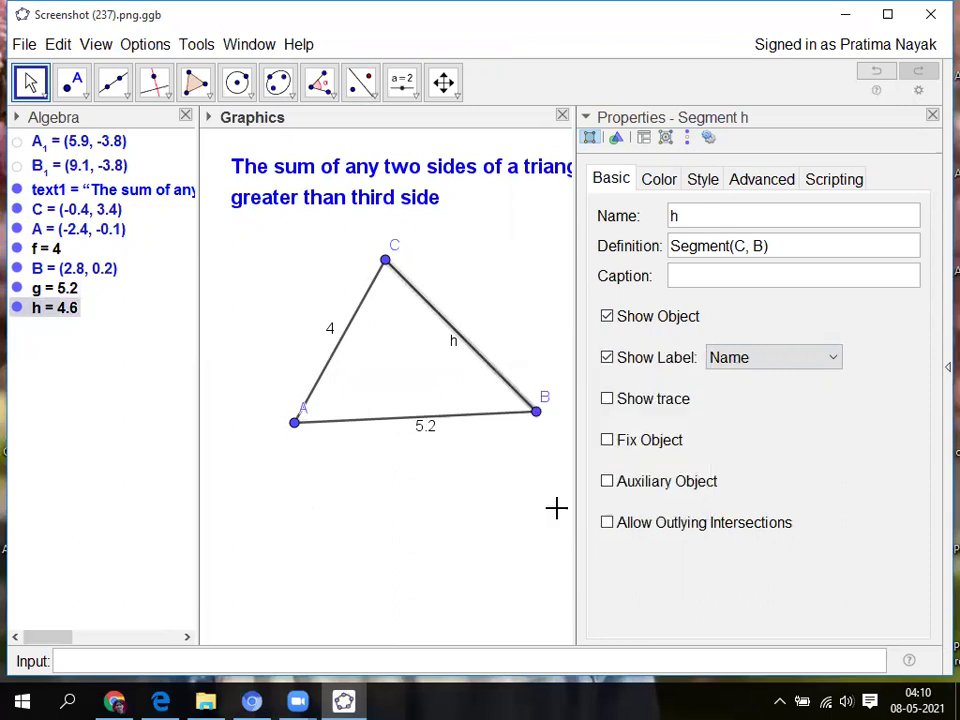
left_click(836, 357)
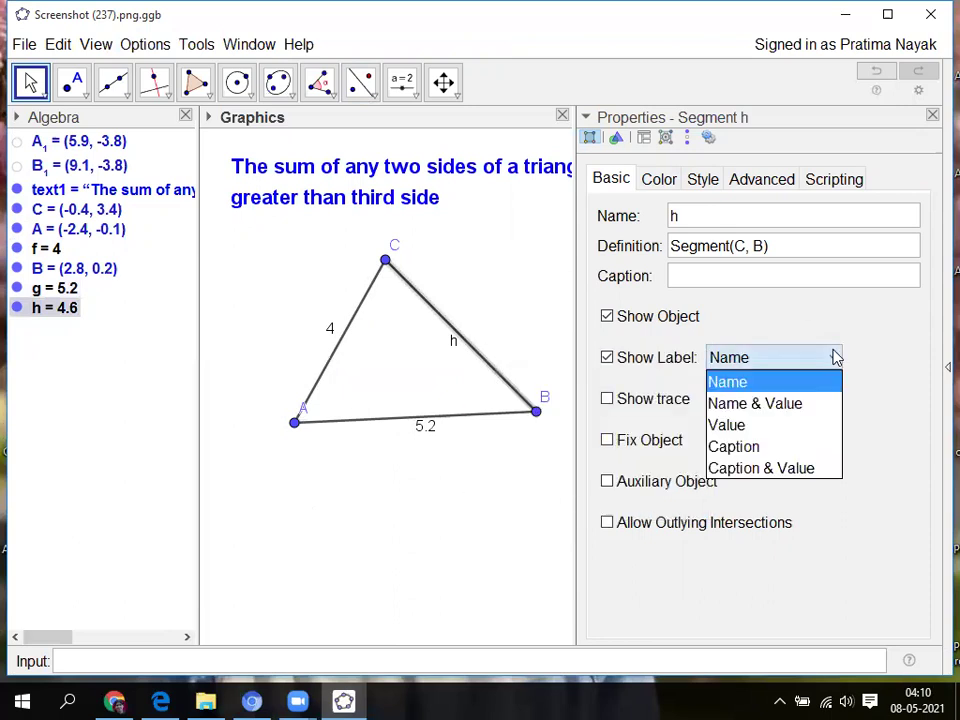
left_click(740, 427)
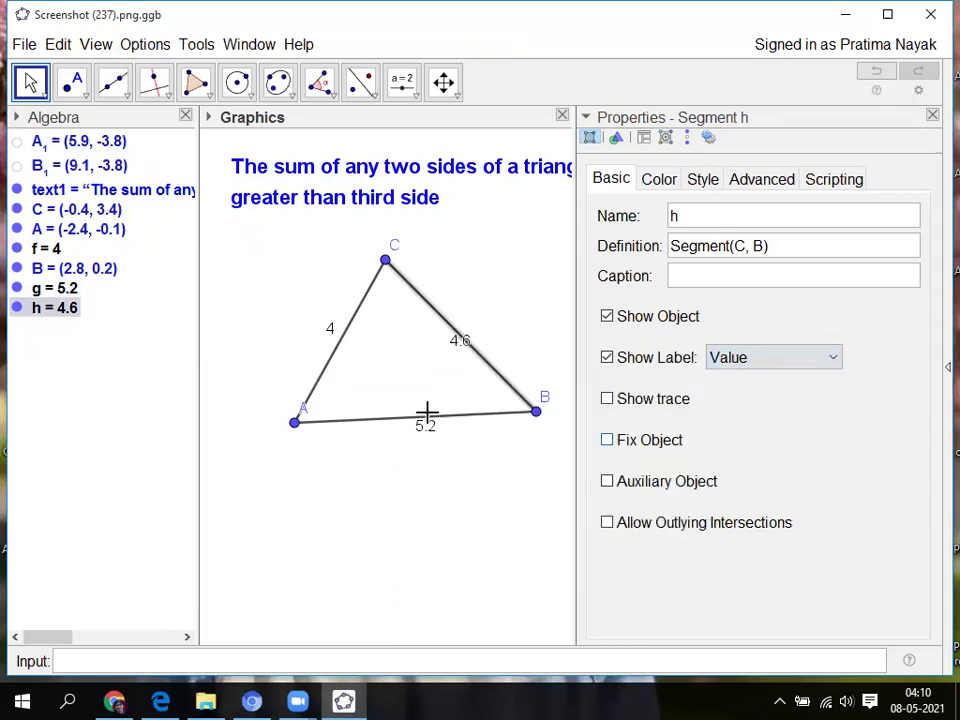
left_click(931, 116)
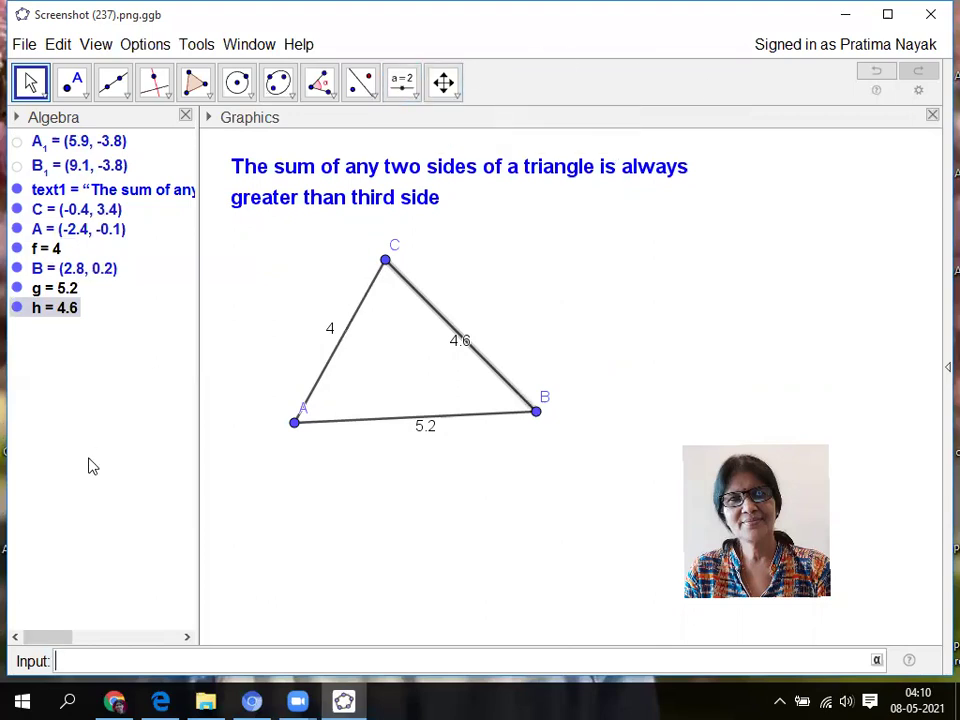
Hide the Algebra view so that the Graphics view fills the window
left_click(146, 45)
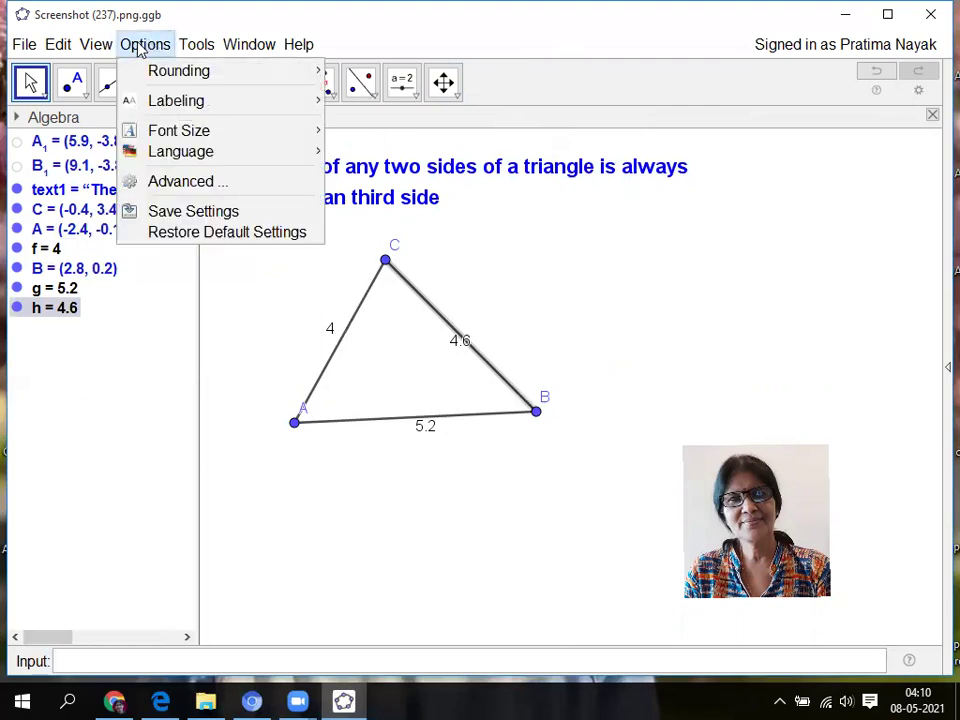
mouse_move(96, 44)
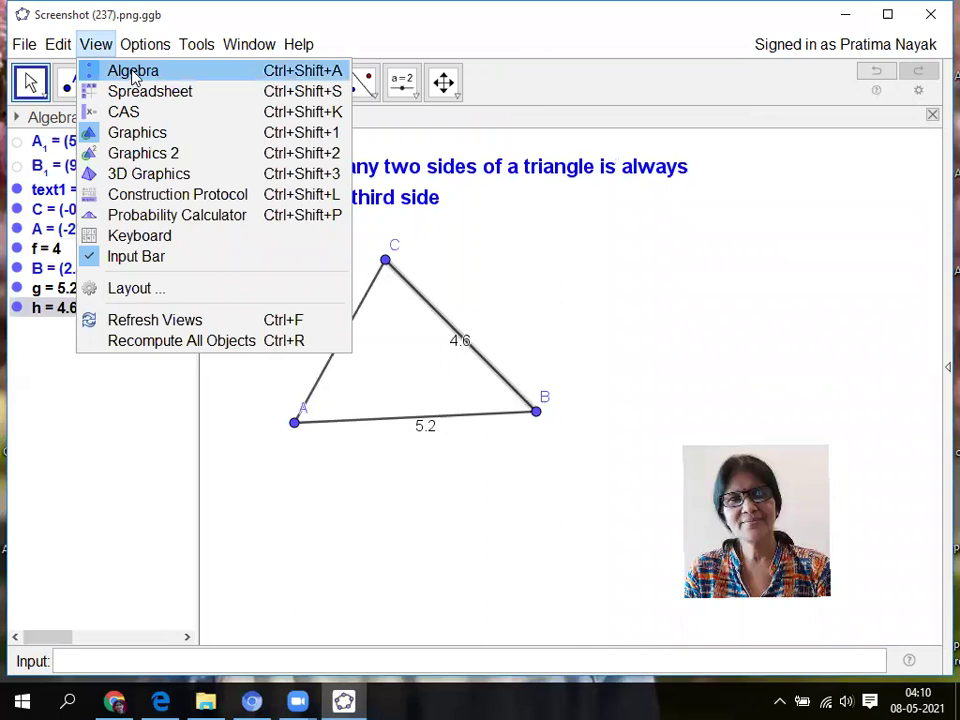
left_click(133, 73)
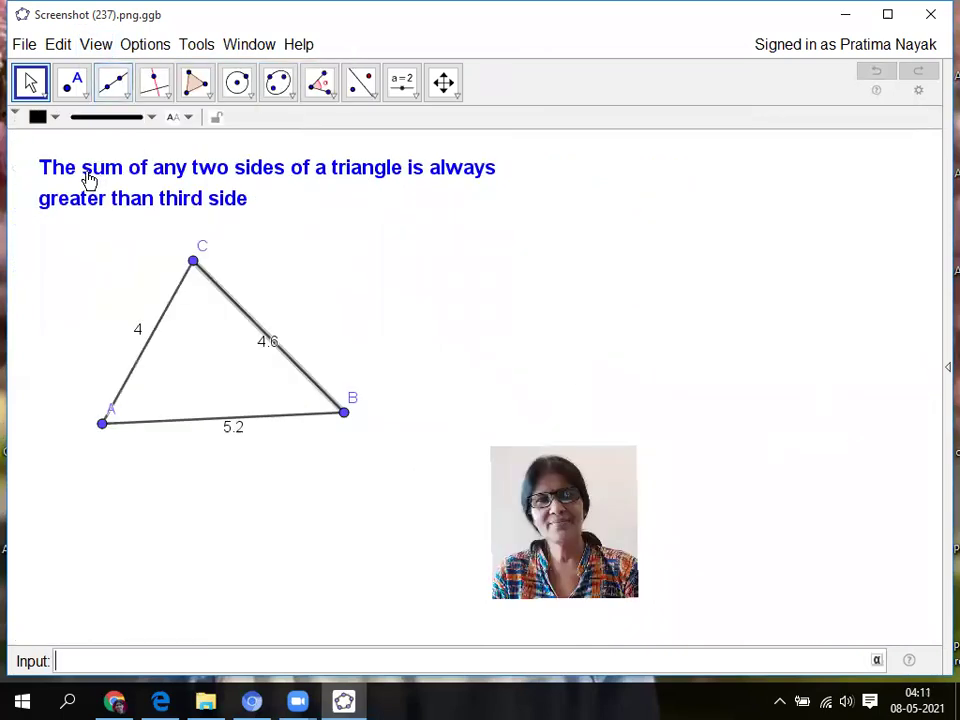